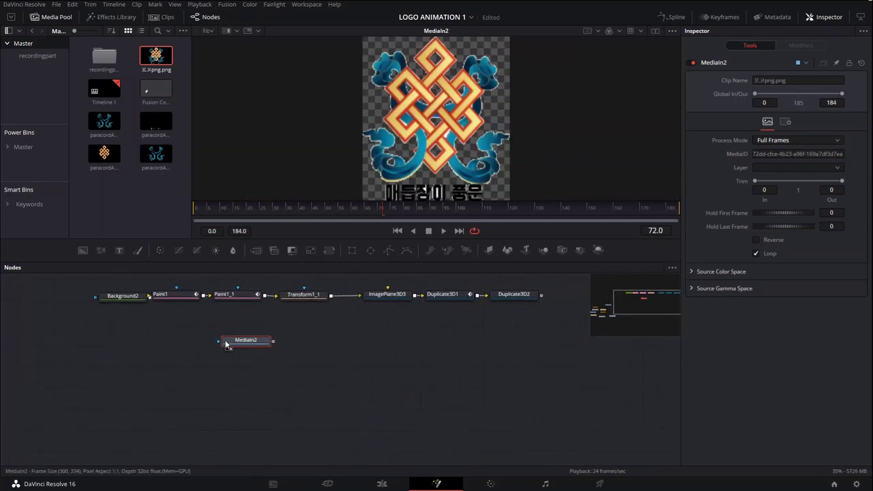
Add a Background node, merge the MediaIn2 logo over it, and show the Merge1 result in the viewer.
click(82, 250)
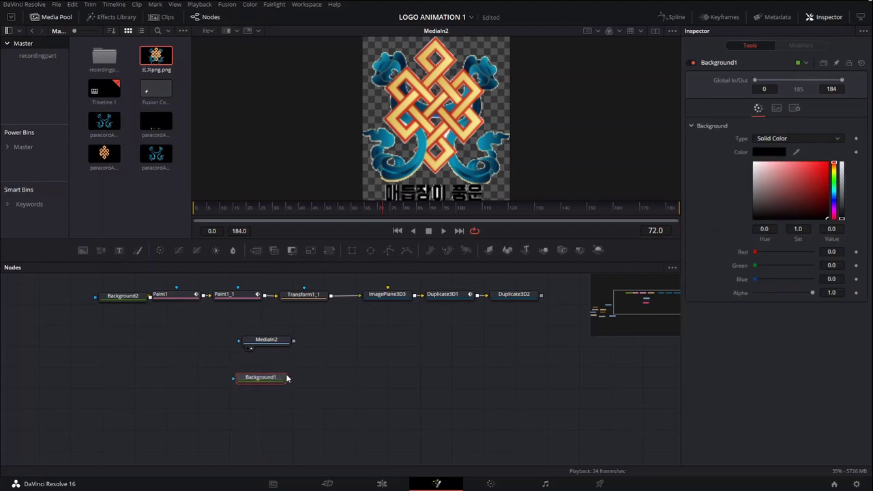
drag(286, 378, 295, 344)
drag(321, 378, 339, 380)
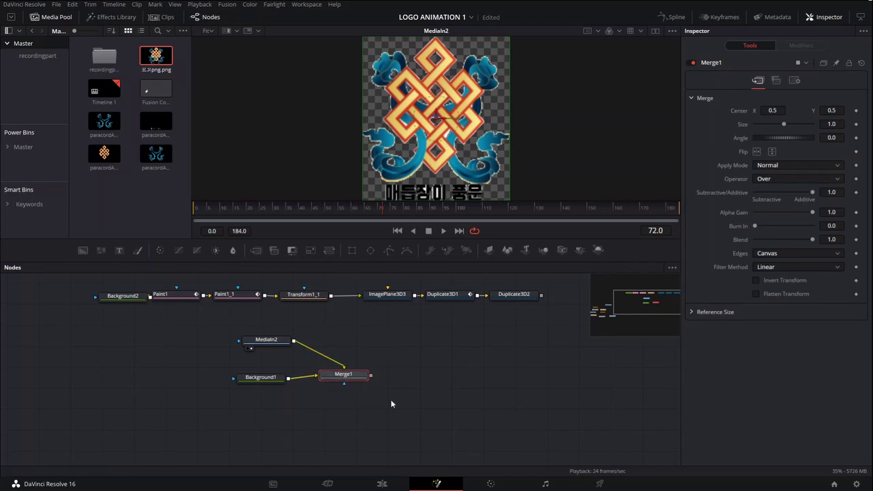
key(1)
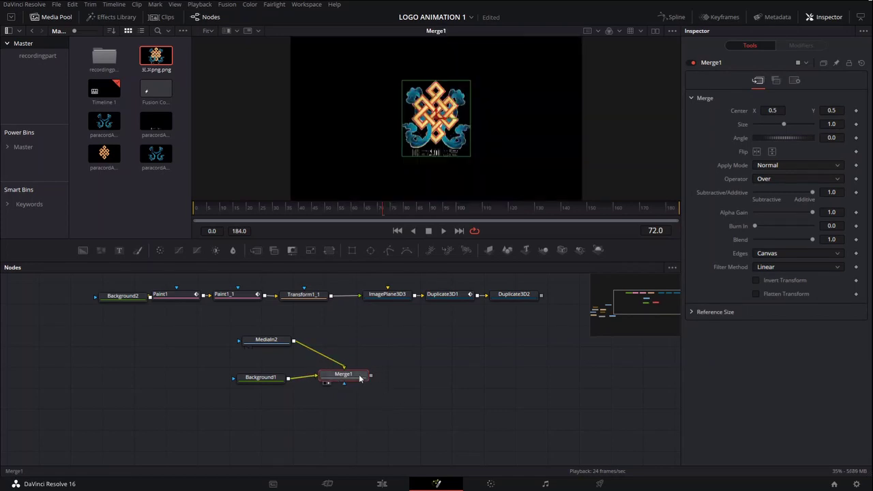
Make Background1 fully transparent by setting its alpha to 0.0, and keep its colour black.
click(265, 381)
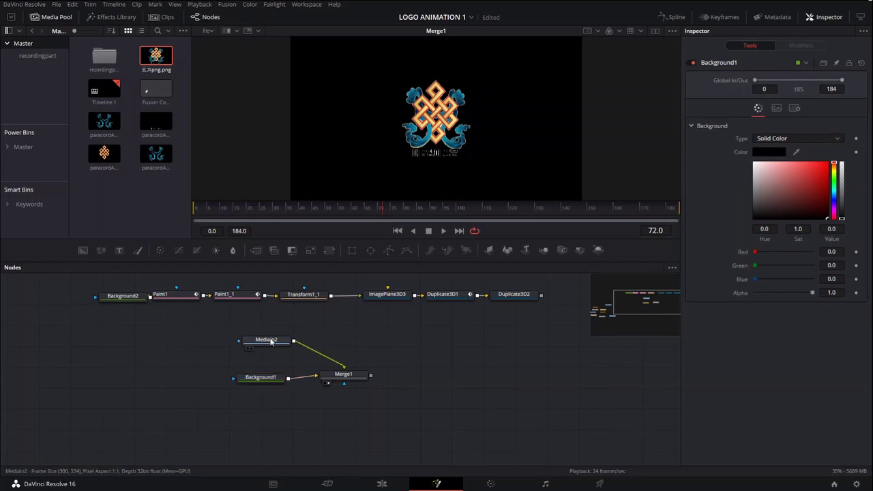
drag(813, 202, 834, 164)
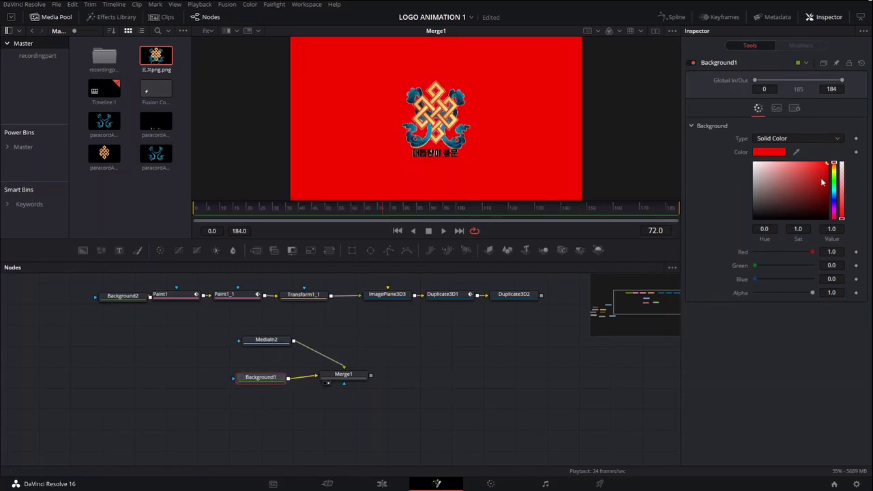
drag(827, 192, 834, 210)
drag(812, 292, 733, 295)
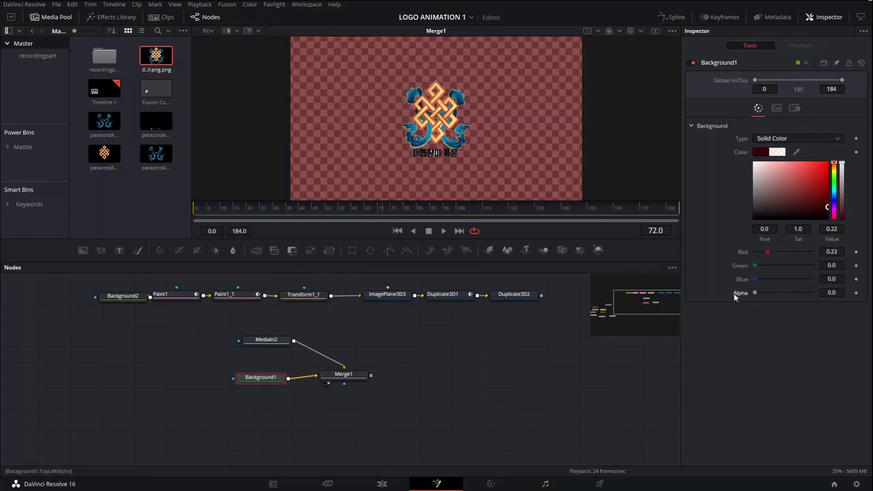
drag(828, 203, 840, 234)
Rearrange the node graph so MediaIn2 sits directly above Merge1 and Background1 lies farther away, leaving space before Merge1.
scroll(418, 142, up, 3)
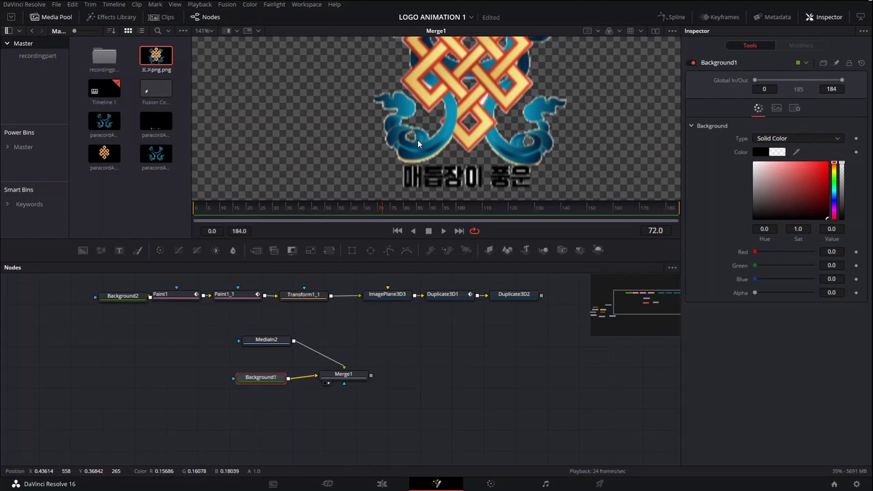
drag(417, 142, 390, 158)
click(275, 344)
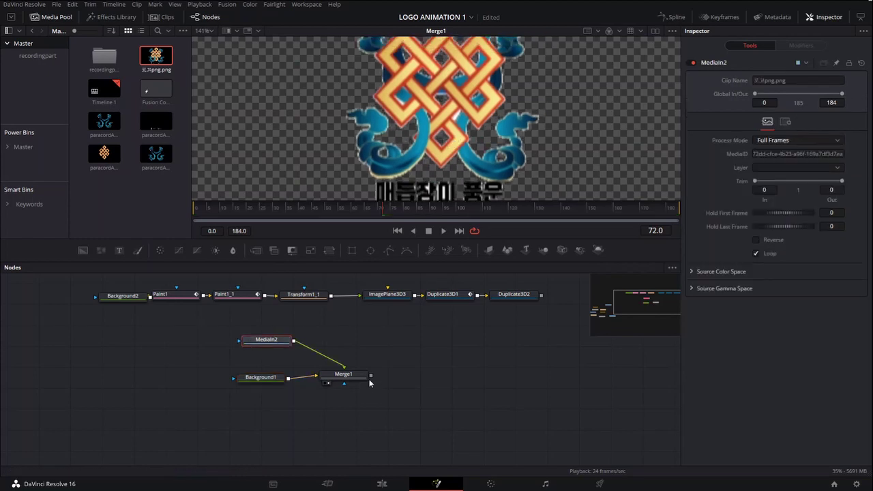
drag(275, 344, 360, 346)
click(343, 375)
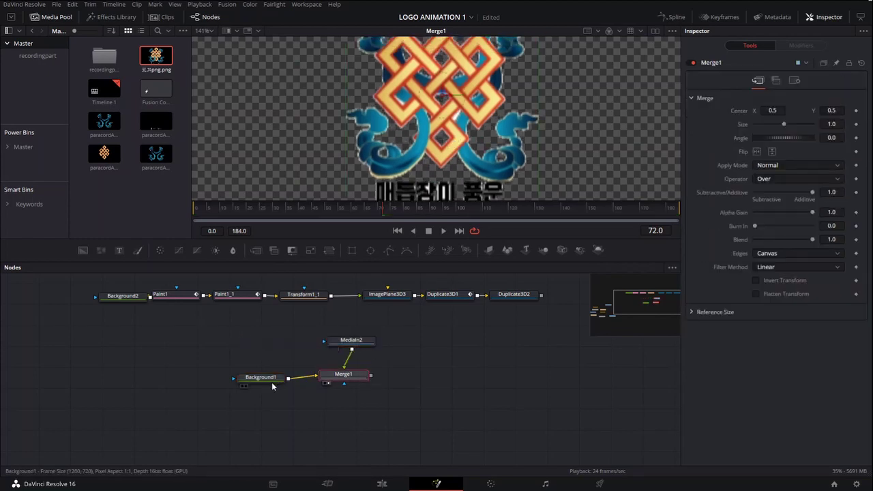
drag(275, 381, 205, 375)
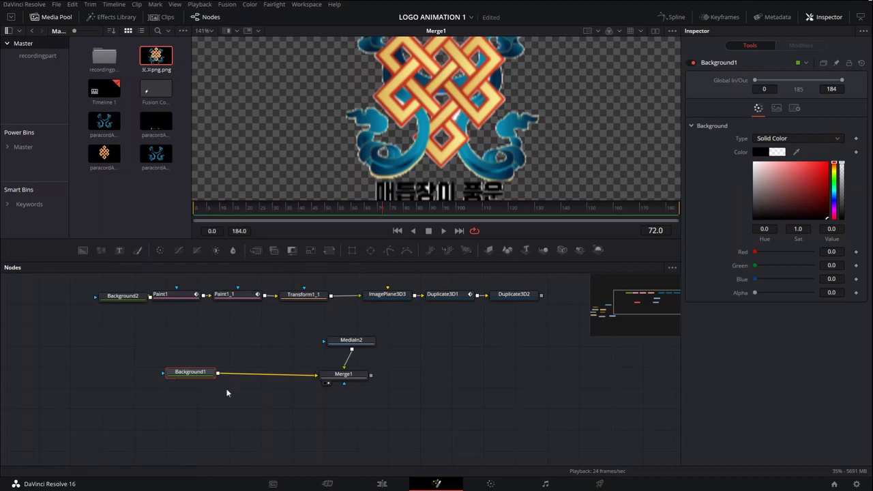
Add a Paint node with a red Polyline Stroke, place it after Merge1, and show it in the viewer.
key(p)
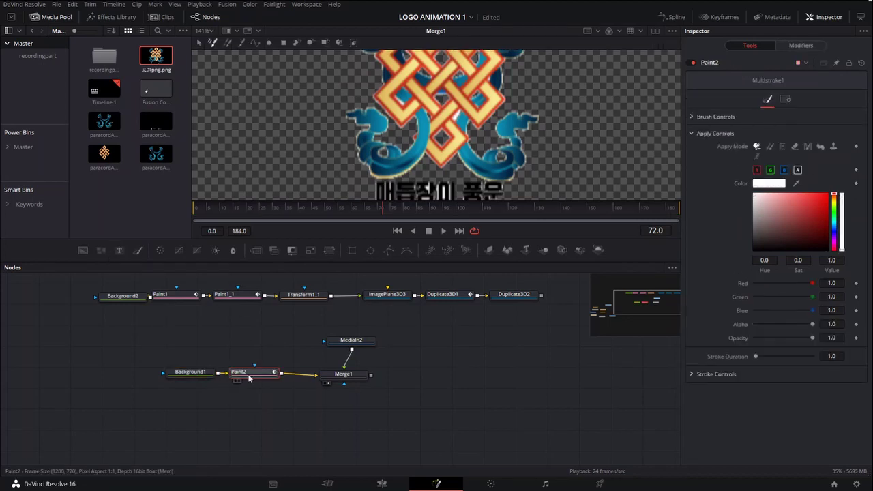
click(257, 41)
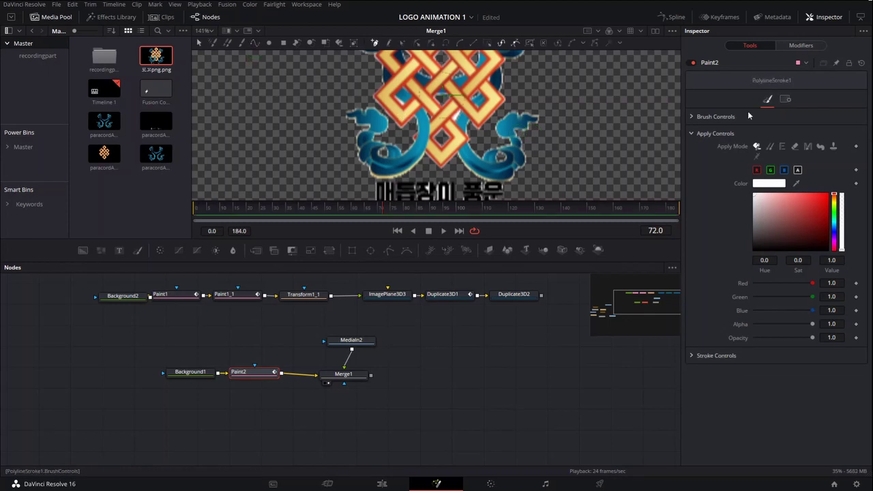
click(697, 117)
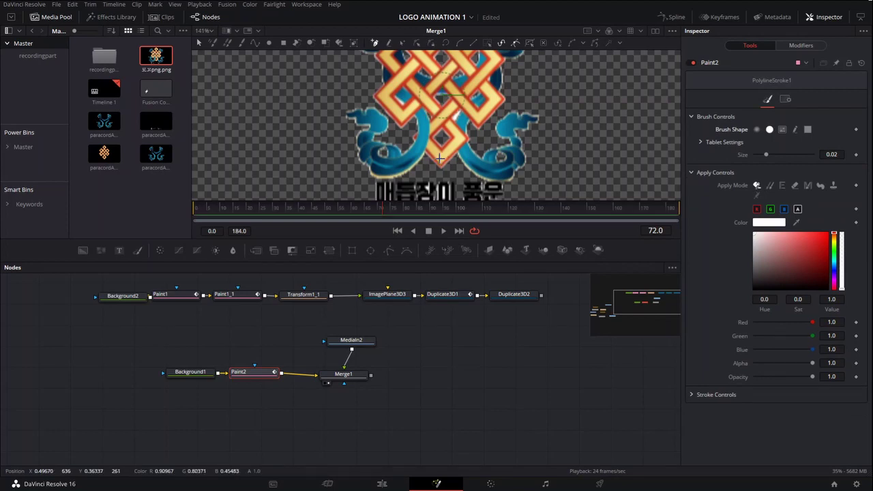
drag(821, 247, 841, 232)
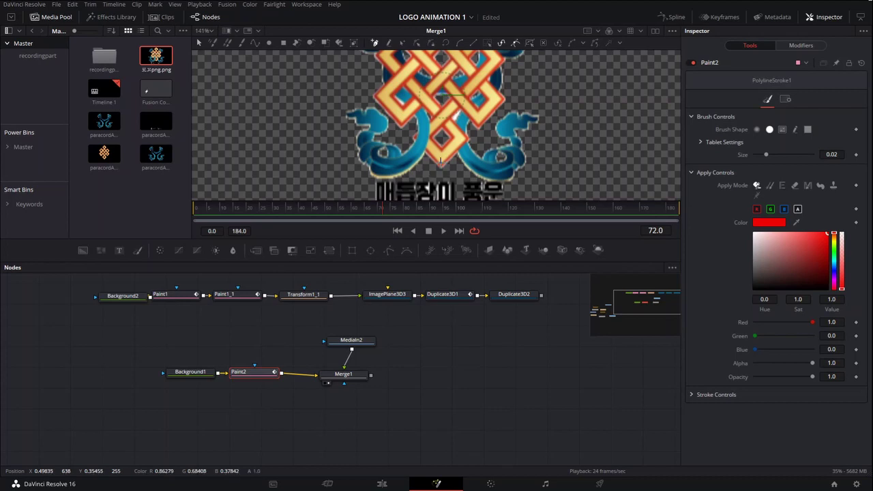
mouse_move(248, 377)
mouse_down()
mouse_move(290, 369)
mouse_move(391, 379)
mouse_up()
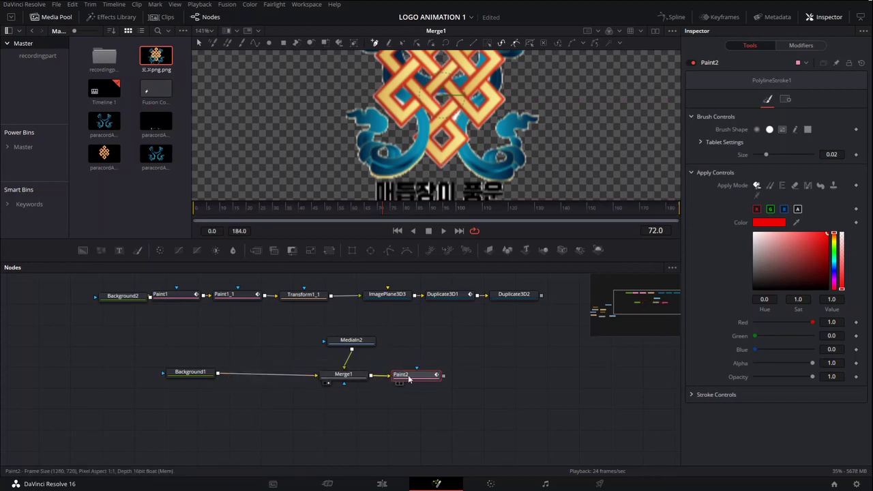
key(1)
Trace the logo's whole knot with the red polyline stroke, starting at its bottom tip, with a brush size of about 0.01237.
click(442, 157)
drag(766, 157, 739, 168)
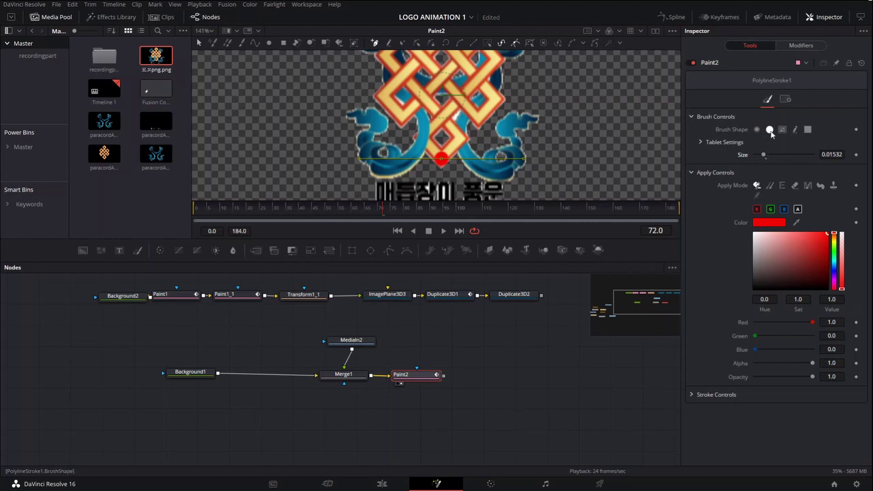
scroll(450, 154, up, 2)
click(394, 121)
drag(420, 98, 398, 158)
scroll(410, 137, down, 1)
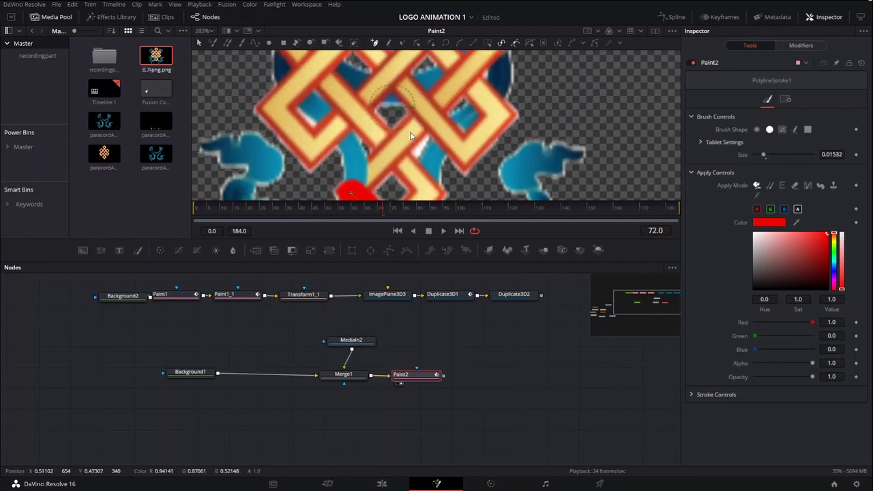
scroll(444, 111, down, 1)
click(447, 97)
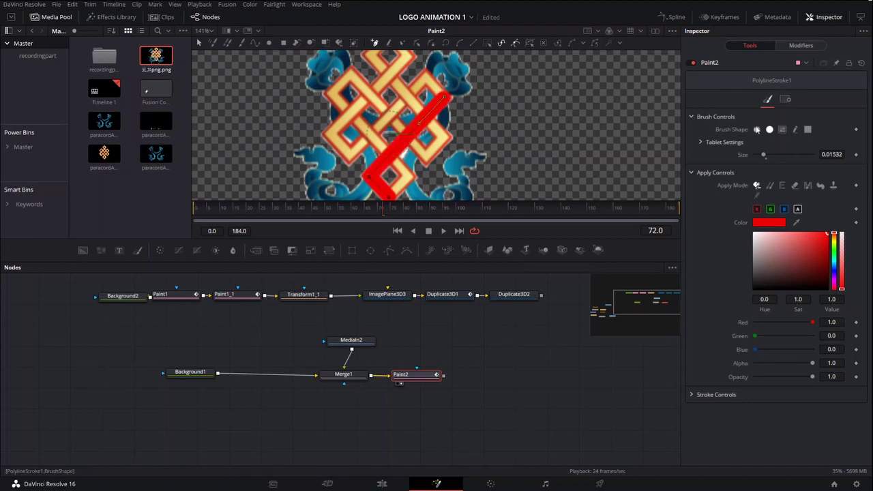
click(425, 74)
click(345, 159)
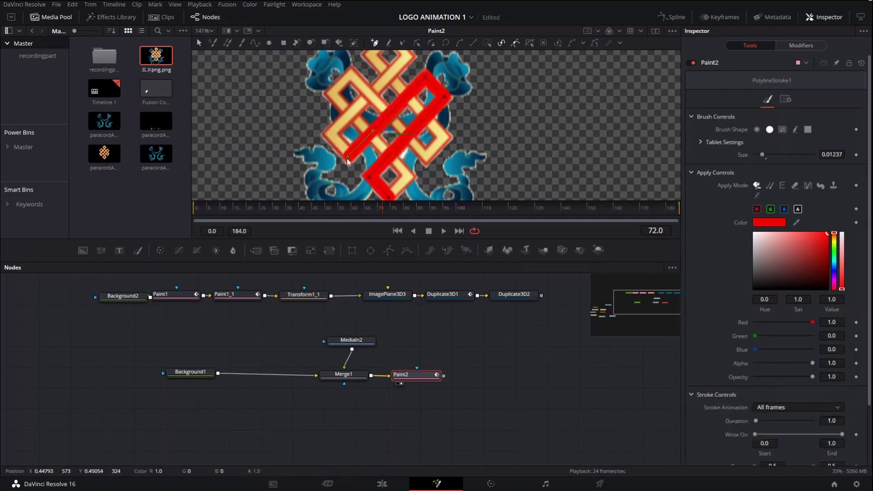
scroll(323, 132, up, 3)
scroll(337, 72, down, 2)
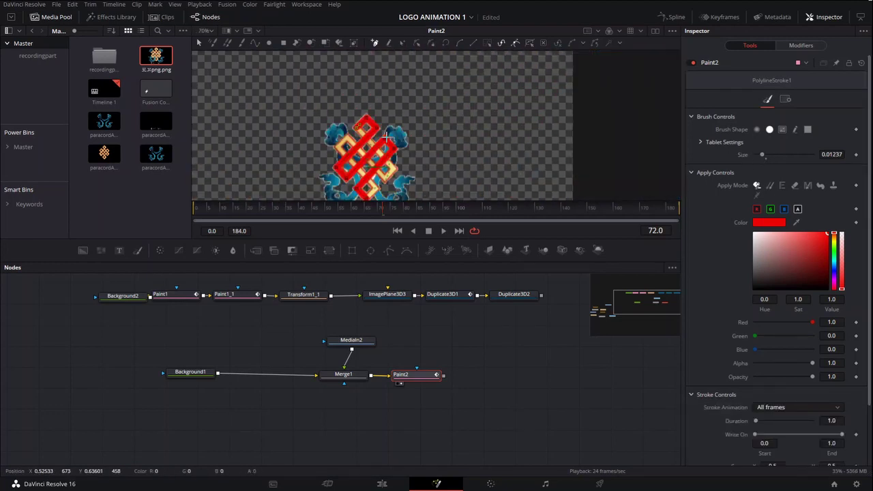
scroll(390, 138, up, 2)
drag(405, 119, 411, 117)
click(352, 184)
drag(368, 62, 572, 197)
click(342, 76)
click(288, 135)
scroll(287, 138, down, 3)
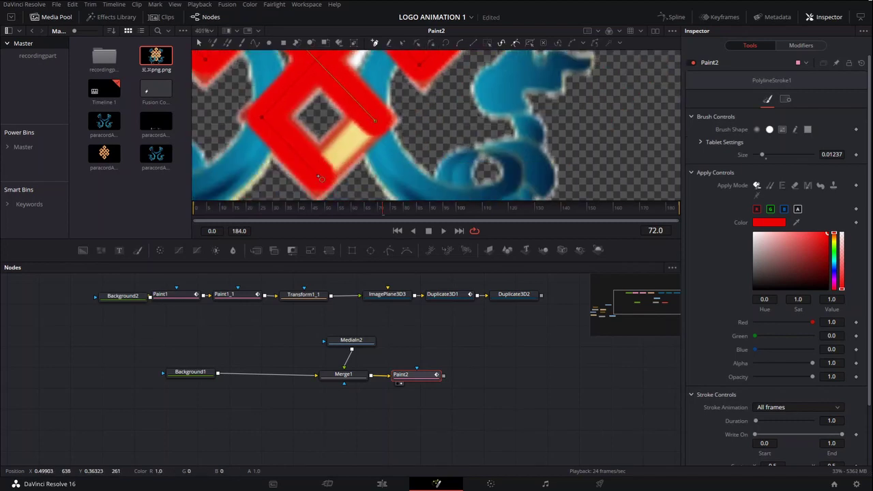
Duplicate the Paint2 node after itself and change the copied knot stroke's colour to yellow.
click(415, 376)
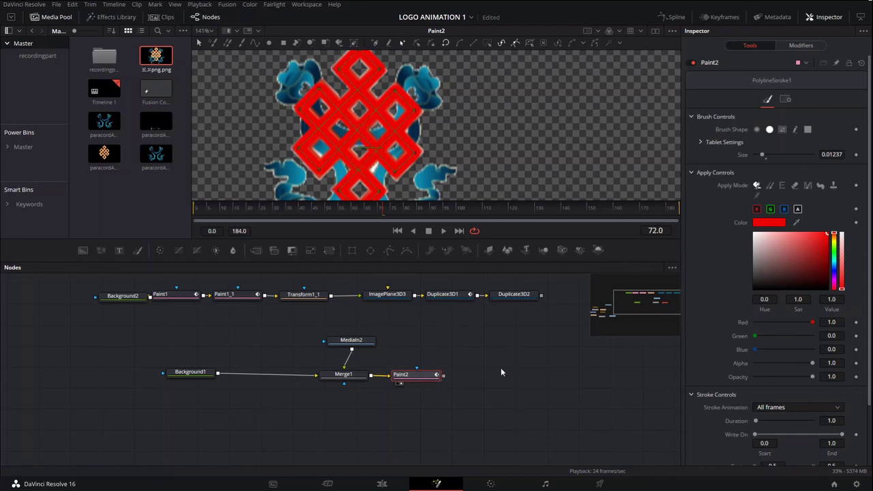
key(ctrl+v)
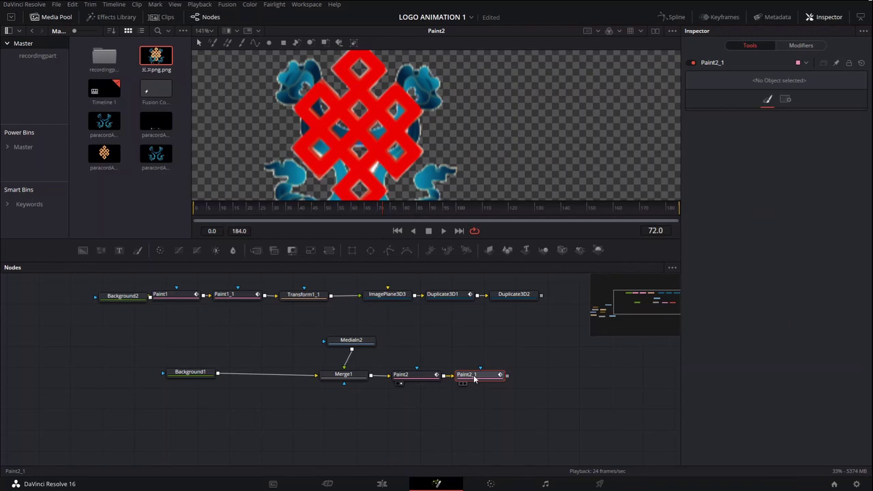
click(386, 161)
scroll(386, 161, up, 1)
drag(417, 134, 440, 169)
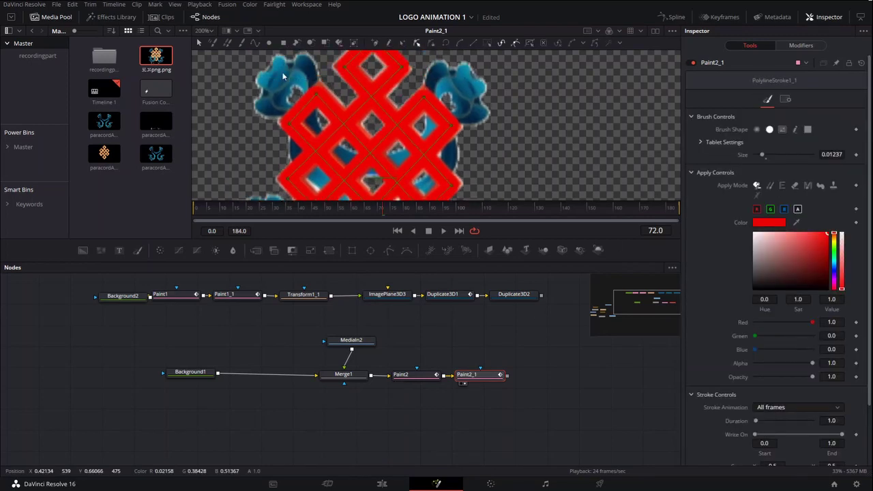
scroll(280, 73, down, 3)
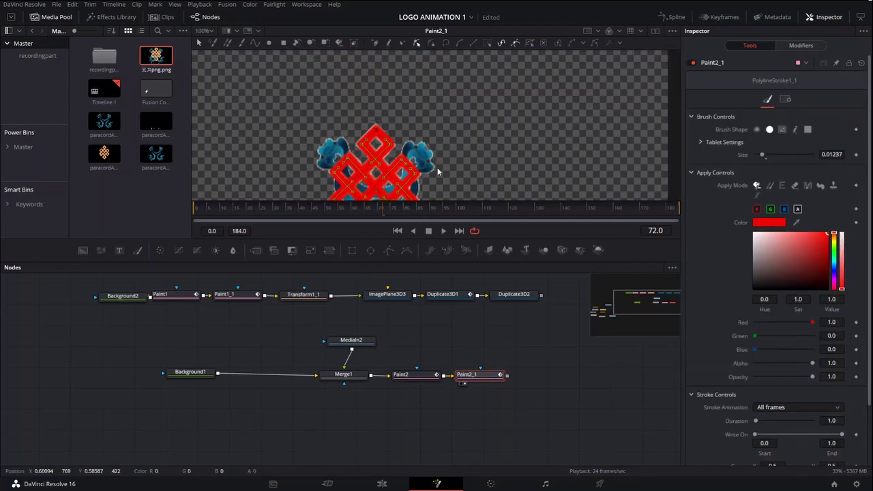
click(834, 244)
scroll(366, 170, up, 2)
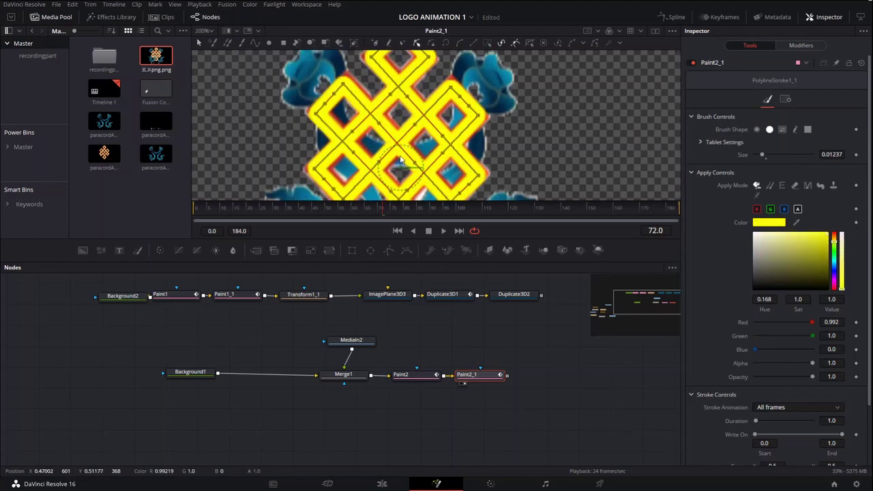
Compare both Paint nodes in the viewer and reduce the yellow stroke's brush size in Paint2_1 to about 0.01058.
click(418, 379)
key(2)
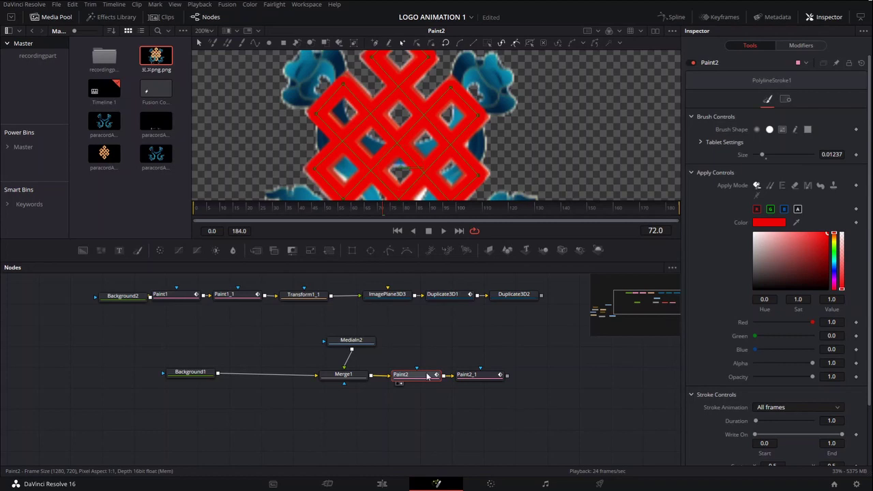
click(483, 381)
key(1)
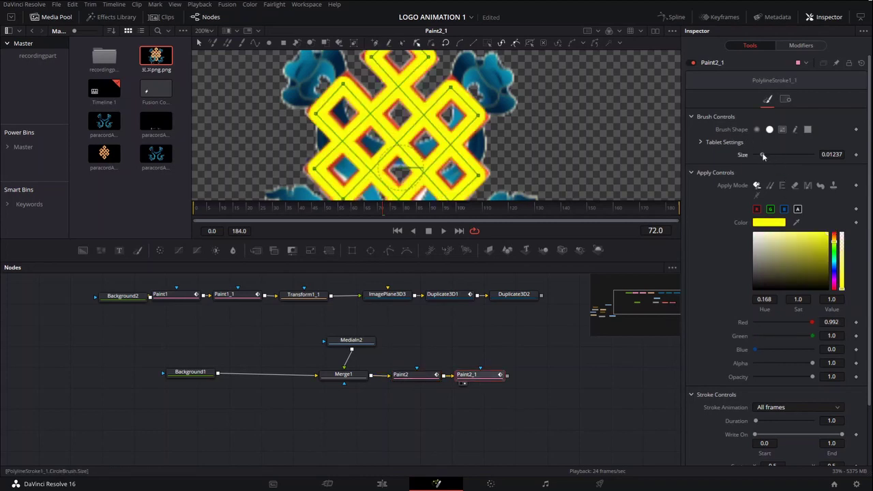
drag(762, 156, 760, 157)
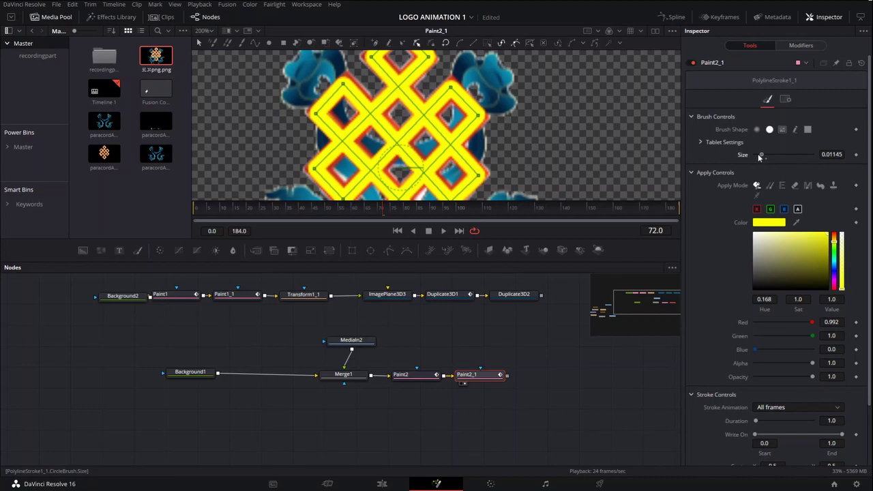
drag(762, 158, 763, 157)
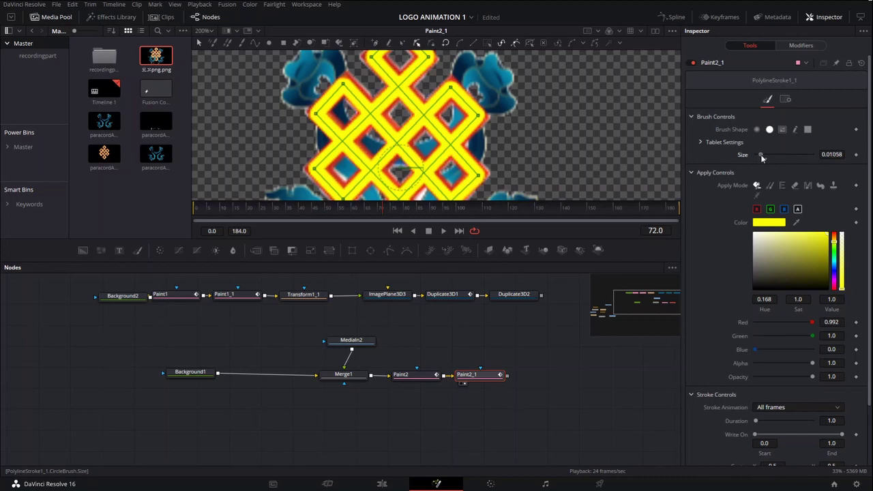
Try shifting the red and yellow knot strokes of both Paint nodes sideways off the logo.
ctrl+click(408, 375)
scroll(424, 73, down, 4)
scroll(451, 146, up, 5)
drag(453, 144, 503, 145)
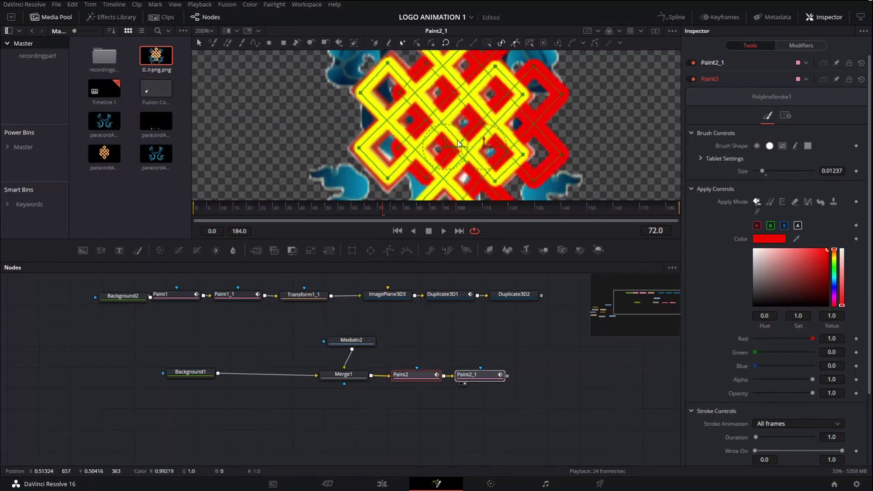
scroll(449, 142, up, 4)
drag(449, 143, 539, 144)
scroll(528, 147, down, 3)
Disconnect the MediaIn2 logo from Merge1 so only the painted knot strokes feed the result.
click(418, 376)
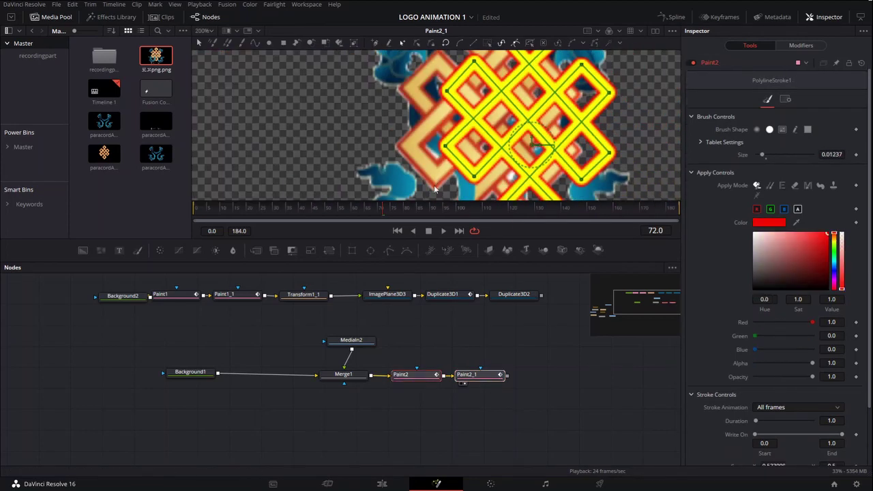
click(476, 376)
click(415, 129)
click(355, 339)
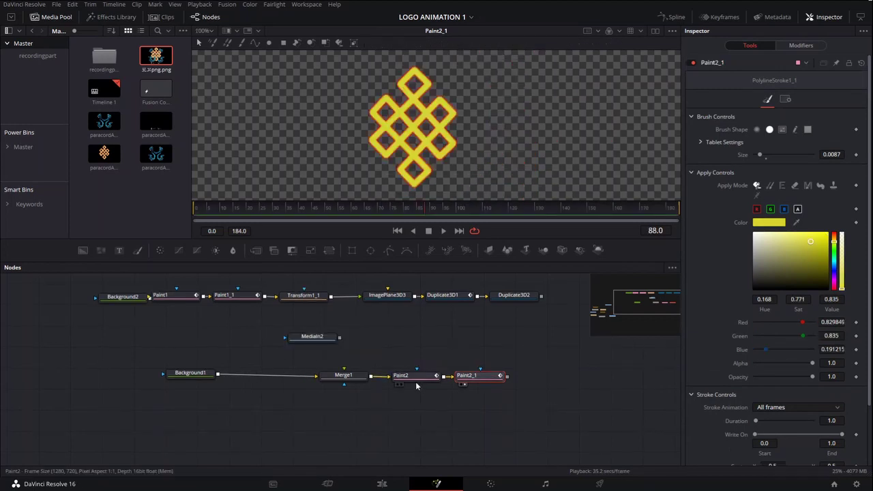
Set the Write On end of Paint2's red stroke to 0.0 at frame 0 and to 1.0 at frame 95.
click(416, 377)
drag(229, 207, 196, 213)
drag(838, 434, 727, 437)
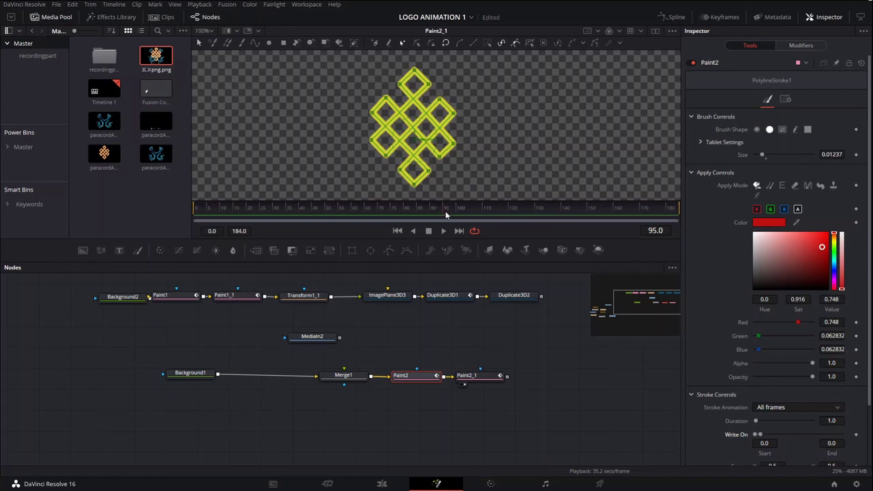
drag(760, 435, 843, 435)
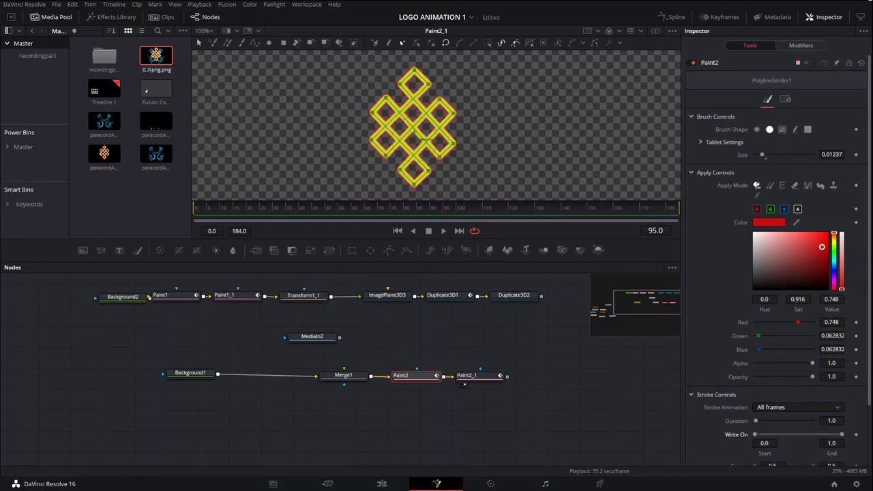
Keyframe Paint2's Write On end at frame 95 and animate the yellow stroke of Paint2_1 to draw on between frames 0 and 95.
click(858, 436)
drag(306, 206, 168, 199)
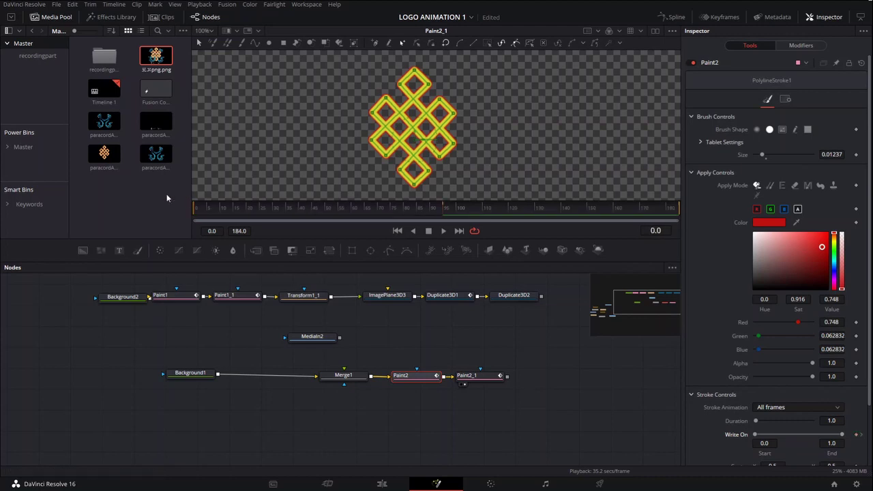
click(477, 376)
mouse_move(843, 436)
mouse_down()
mouse_move(757, 436)
mouse_move(843, 435)
mouse_up()
click(444, 209)
drag(436, 207, 195, 206)
Play back the draw-on animation of the red and yellow knot strokes.
key(space)
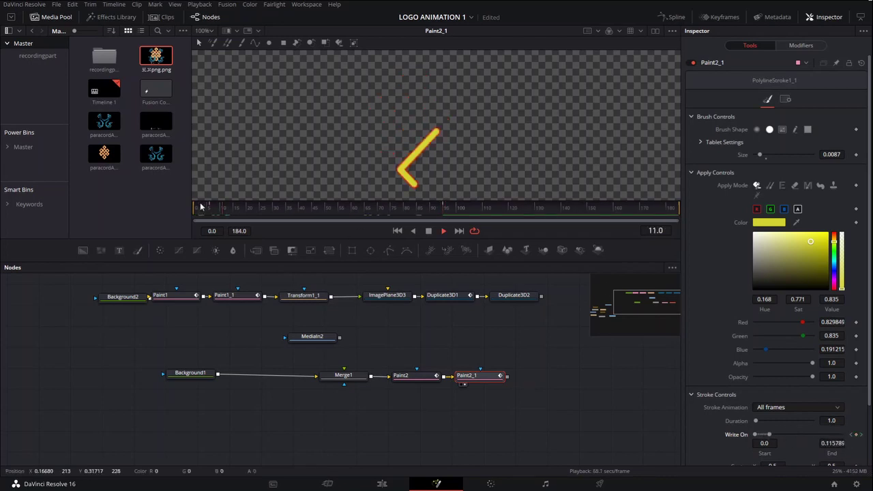
key(space)
scroll(372, 176, up, 2)
scroll(463, 158, down, 2)
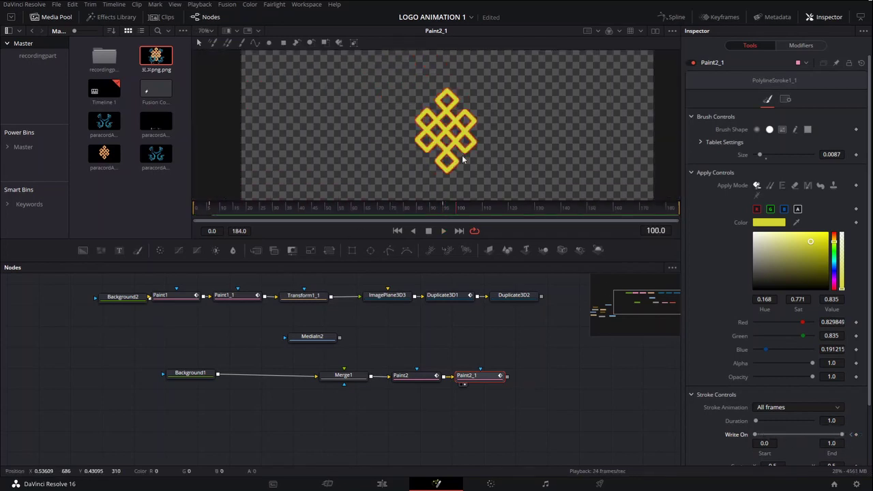
Add a Transform node after Paint2_1, check the settings of Transform1_1, and select the new Transform.
click(329, 250)
scroll(474, 154, down, 1)
scroll(474, 158, up, 1)
click(303, 296)
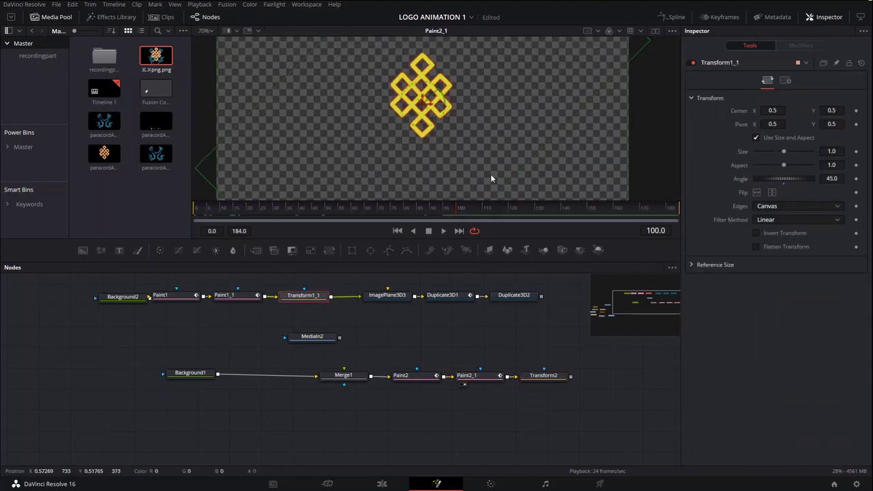
click(543, 376)
Show Transform2 in the viewer and enlarge the knot by setting its Size to 1.7.
scroll(451, 105, down, 1)
click(790, 152)
key(2)
scroll(479, 141, up, 2)
scroll(410, 140, down, 3)
scroll(412, 126, up, 1)
scroll(407, 111, down, 1)
drag(785, 153, 788, 159)
Add an ImagePlane3D node after Transform2 and preview the knot's draw-on animation in the 3D view up to frame 95.
drag(535, 380, 404, 391)
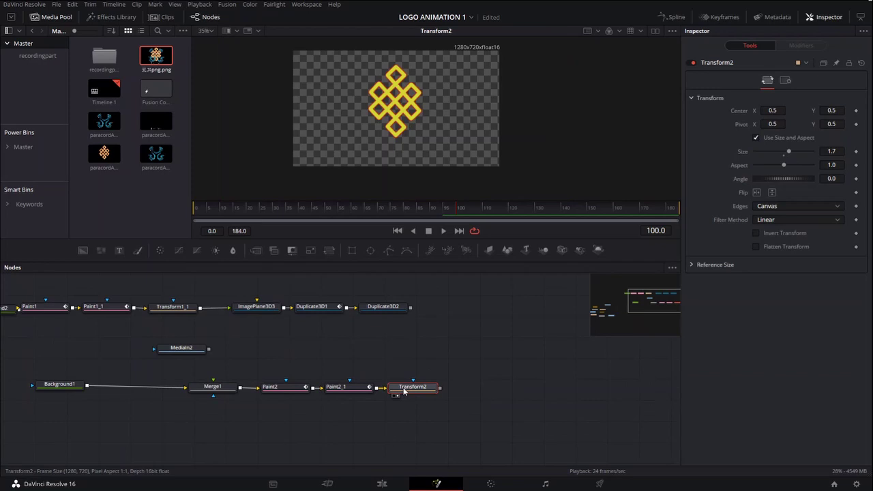
click(489, 250)
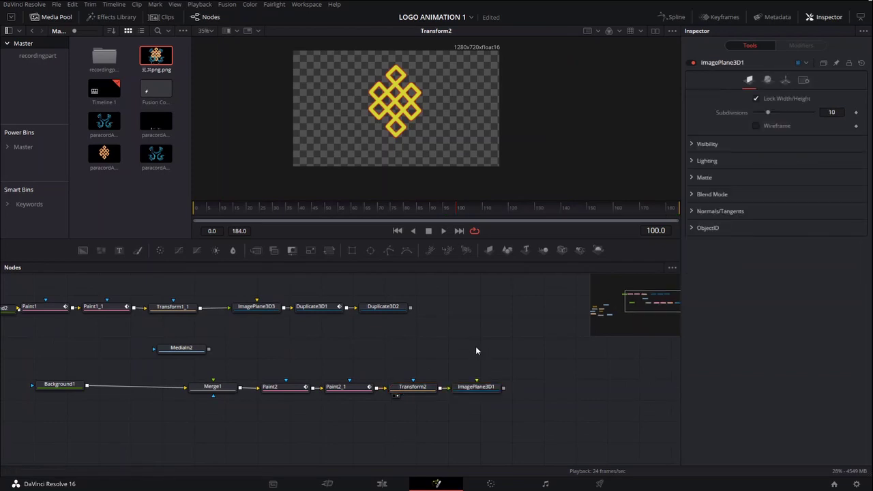
key(2)
drag(433, 138, 368, 126)
scroll(368, 126, up, 3)
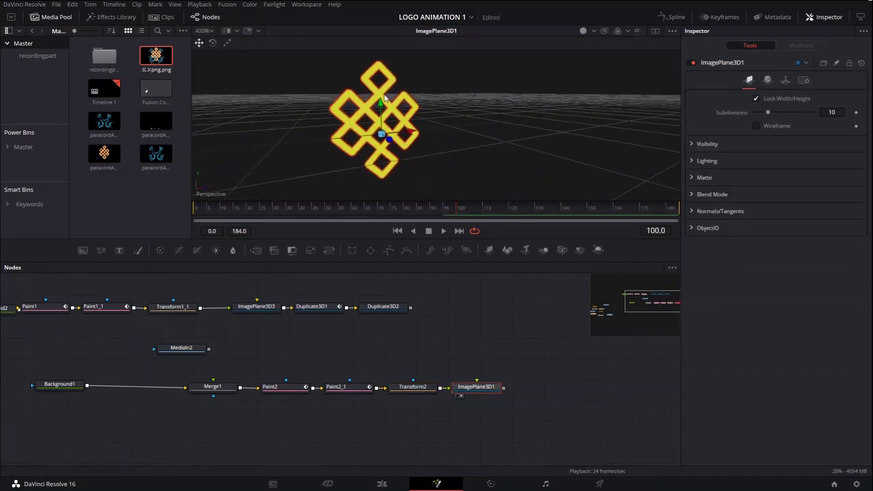
scroll(400, 148, down, 2)
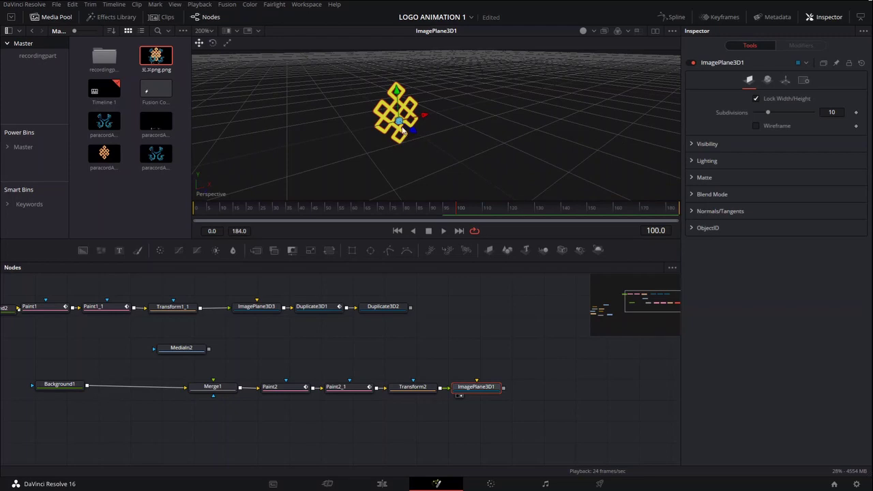
drag(219, 213, 434, 216)
drag(402, 134, 411, 141)
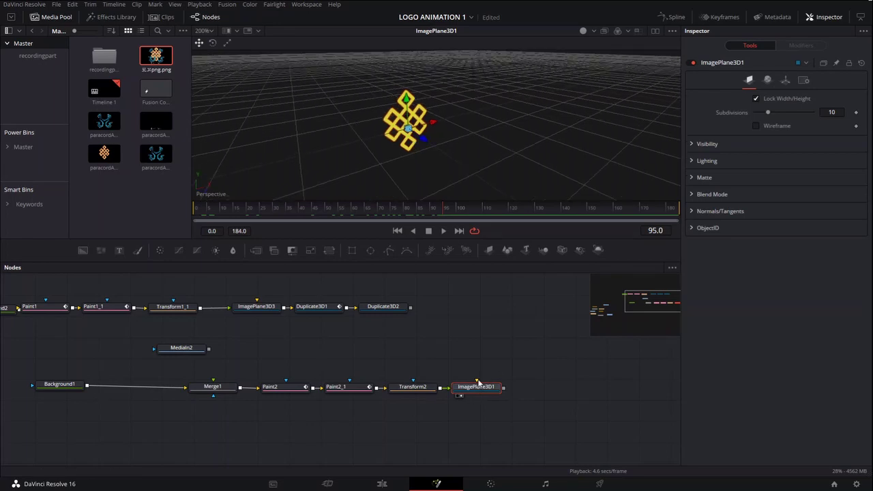
Add a Duplicate3D after ImagePlane3D1 and keyframe its Z rotation at -8.61 on frame 55 and 0.0 on frame 95.
click(343, 214)
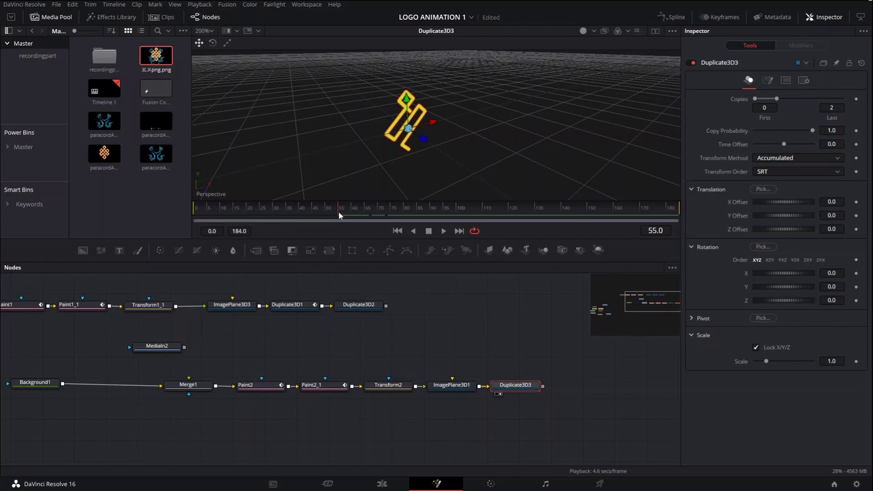
mouse_move(793, 303)
mouse_down()
mouse_move(779, 304)
mouse_move(788, 304)
mouse_up()
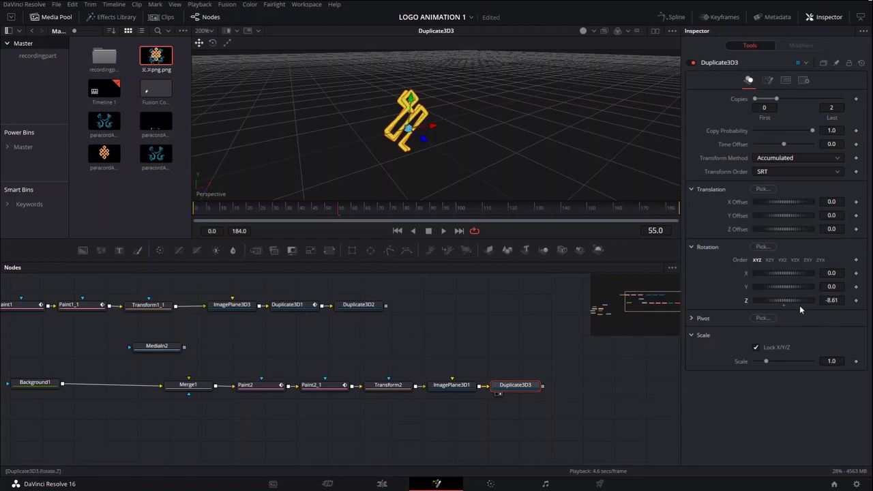
click(856, 300)
click(444, 212)
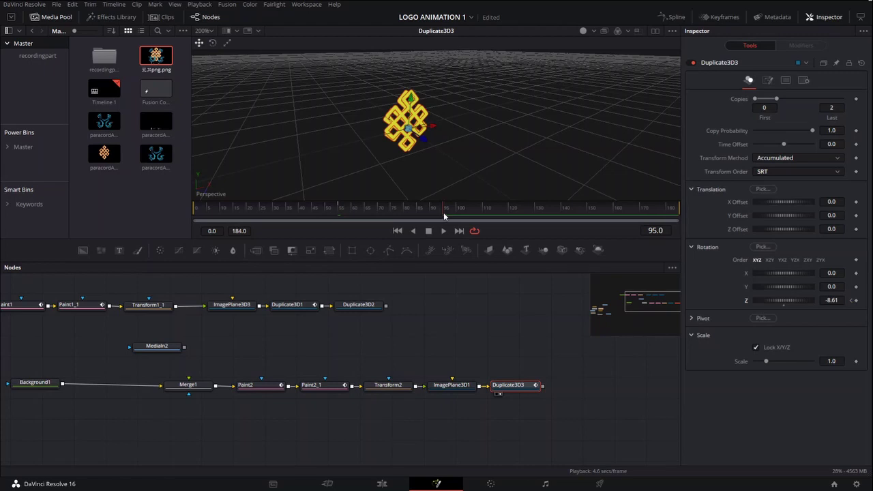
double_click(784, 305)
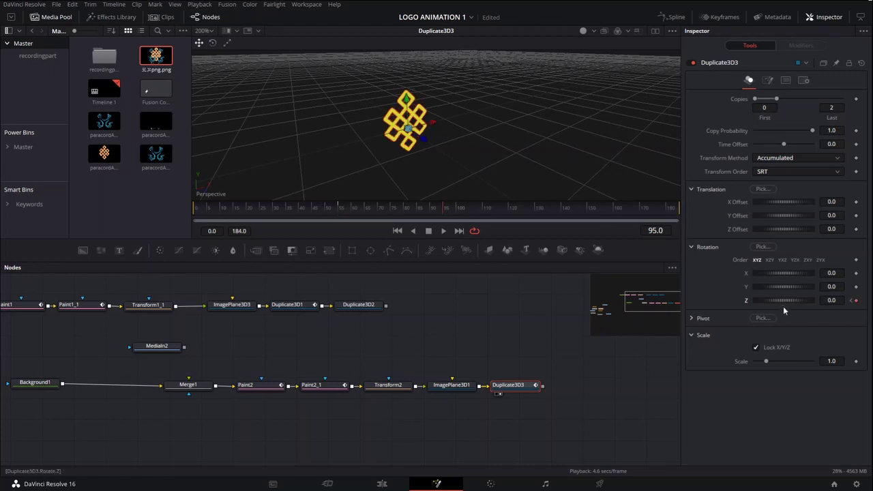
Keyframe Duplicate3D3's Time Offset at -1.87 on frame 55, using Duplicate3D1's value as the reference.
click(338, 212)
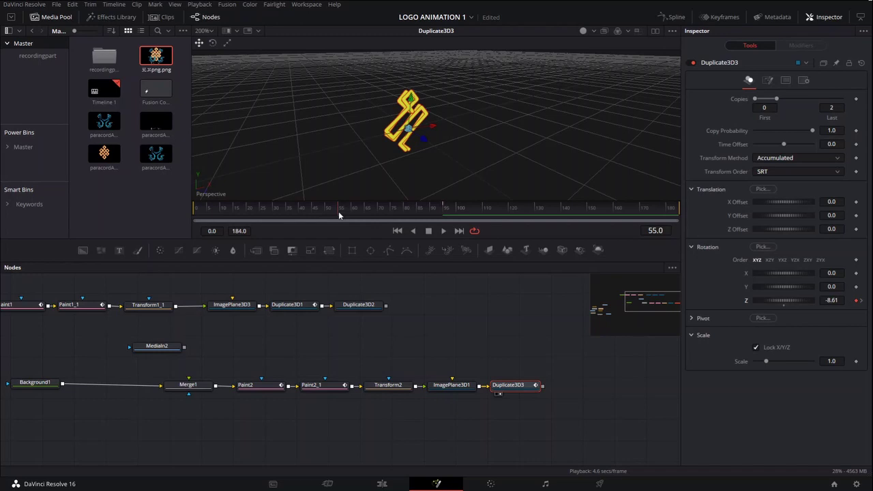
drag(787, 148, 779, 153)
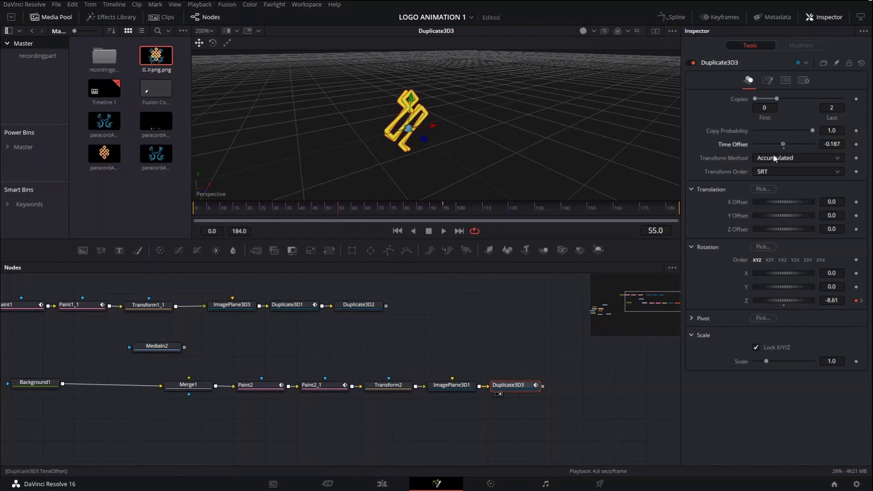
click(303, 305)
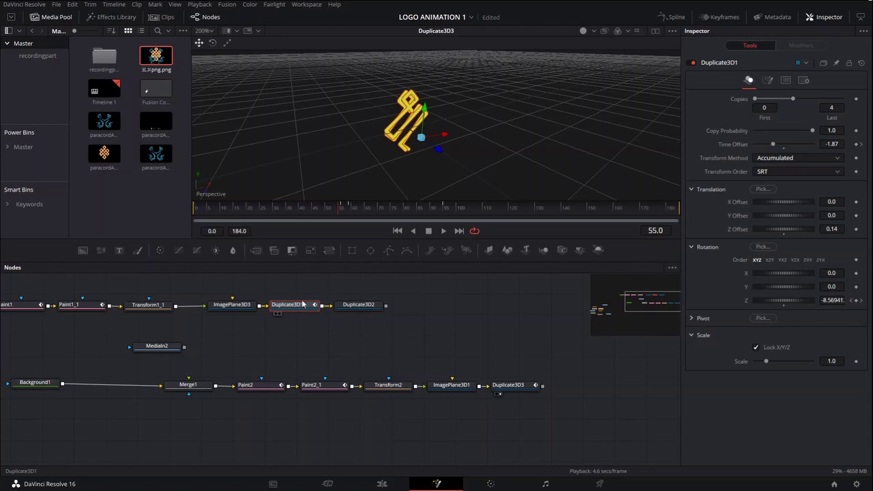
click(450, 386)
click(511, 386)
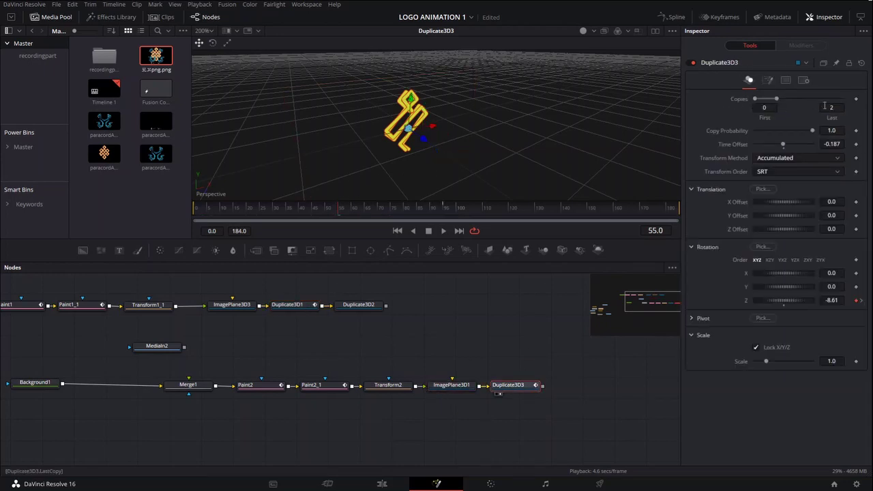
click(822, 142)
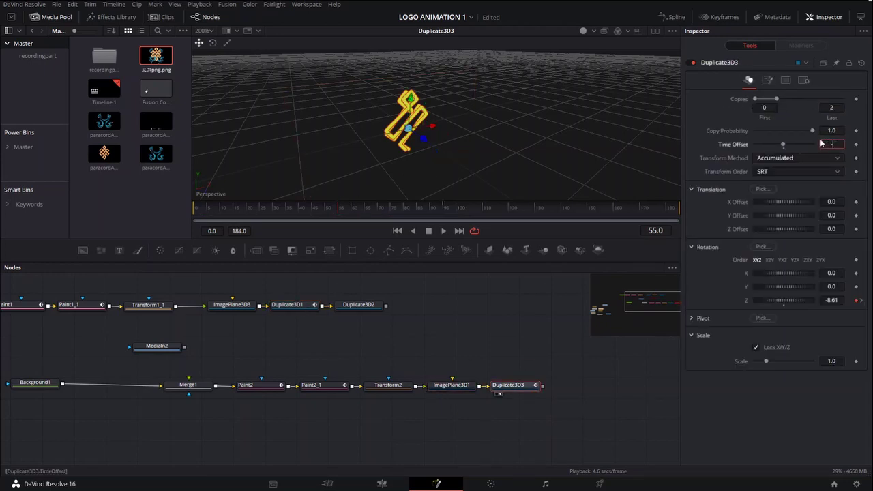
text(-1.87)
key(Tab)
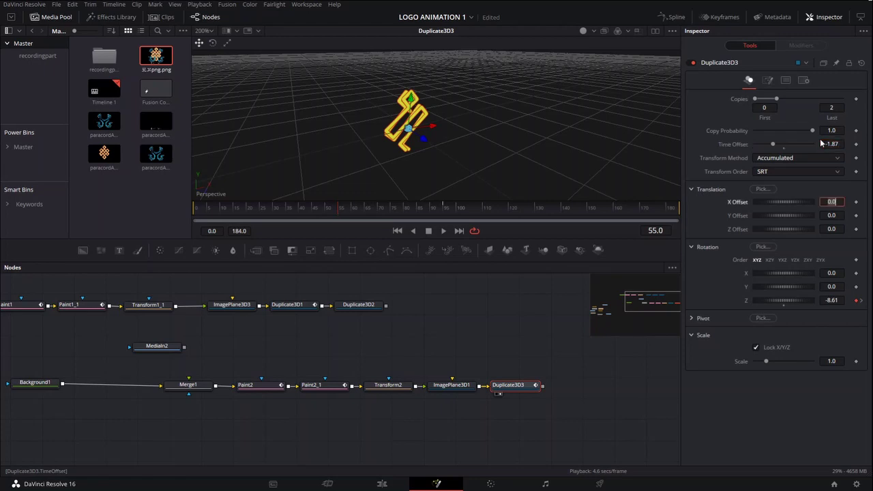
click(856, 144)
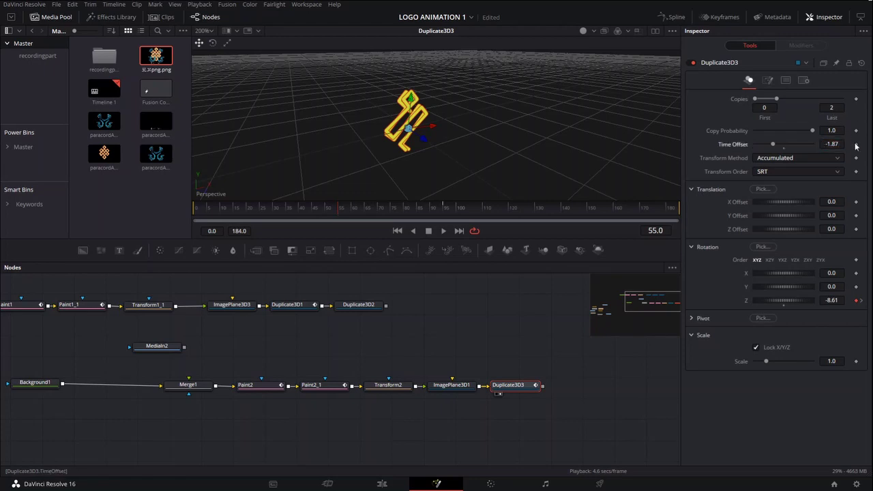
Check the Time Offset keyframes of Duplicate3D1 and set Duplicate3D3's Time Offset to -0.93 at frame 59.
drag(342, 214, 352, 217)
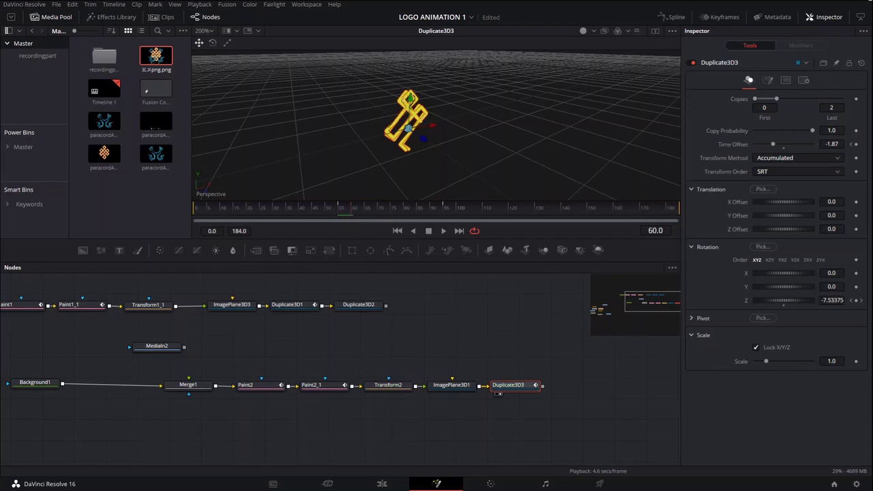
click(341, 310)
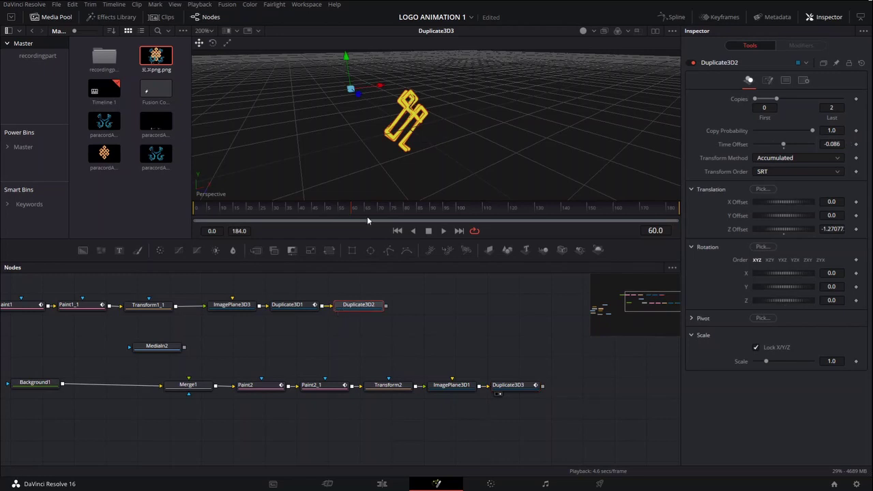
click(283, 307)
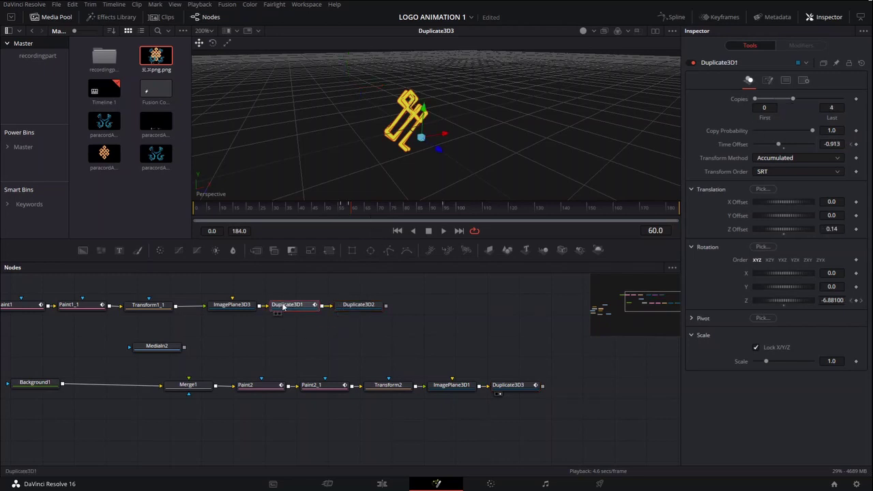
drag(341, 208, 350, 215)
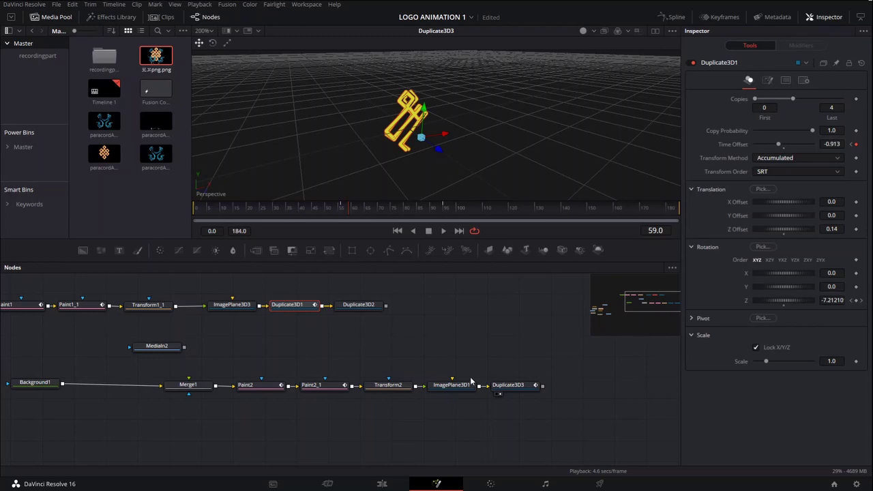
click(507, 386)
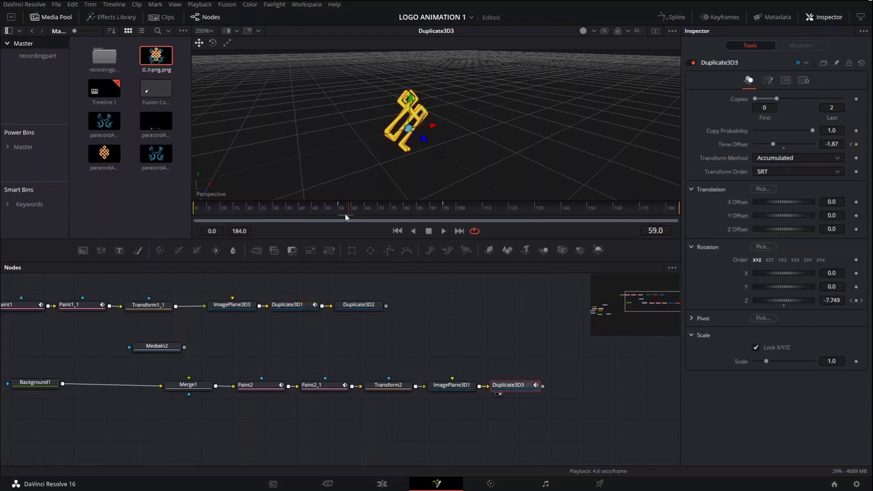
click(837, 145)
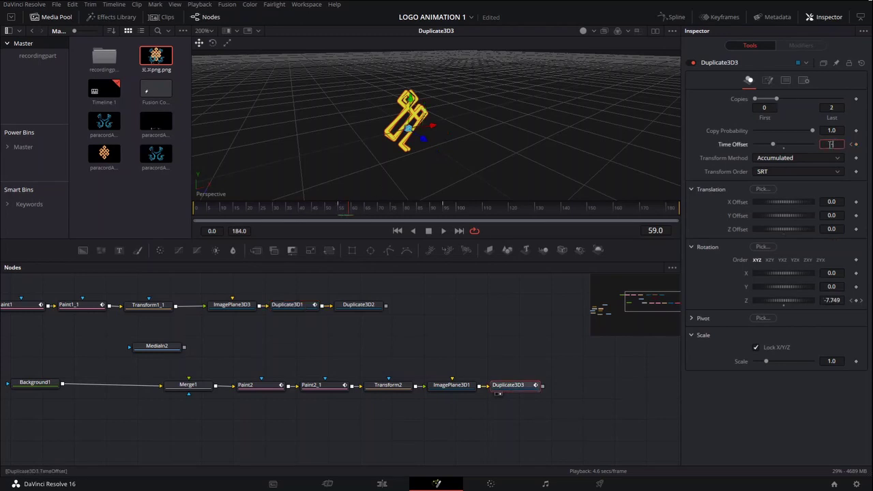
text(-.93)
key(Return)
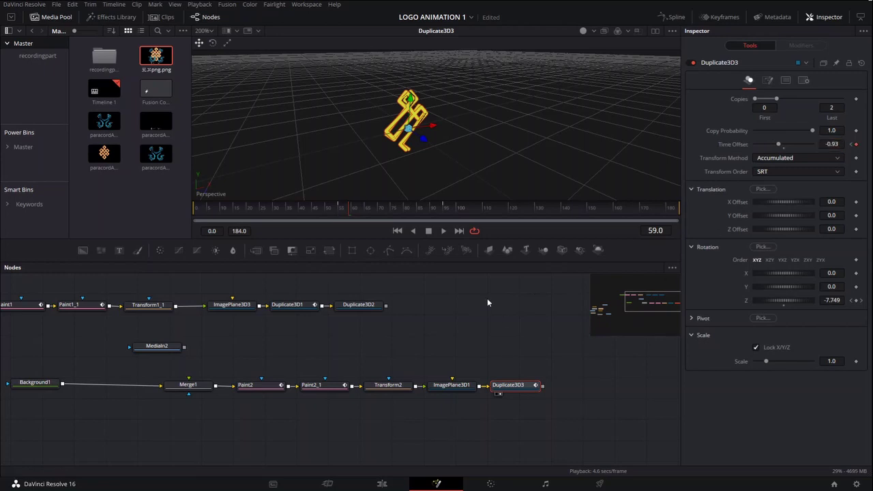
Scrub to frame 95 and set the last copy number of Duplicate3D3 to 4.
drag(350, 215, 443, 187)
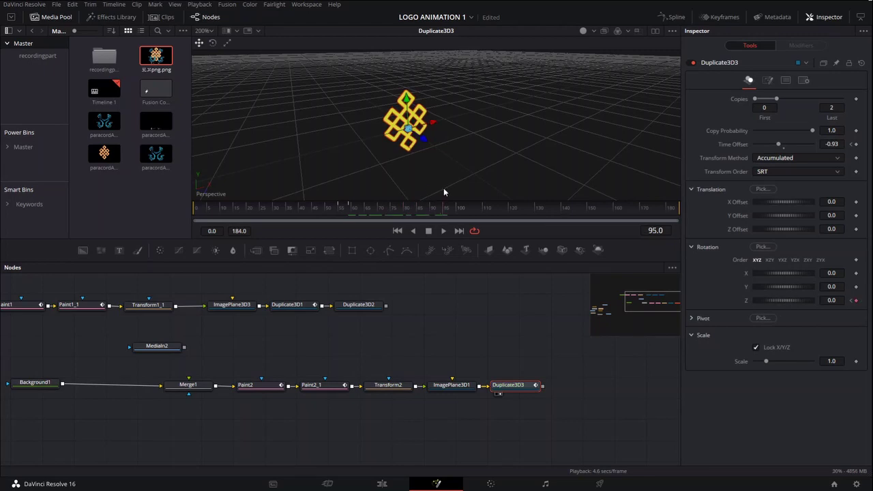
click(836, 108)
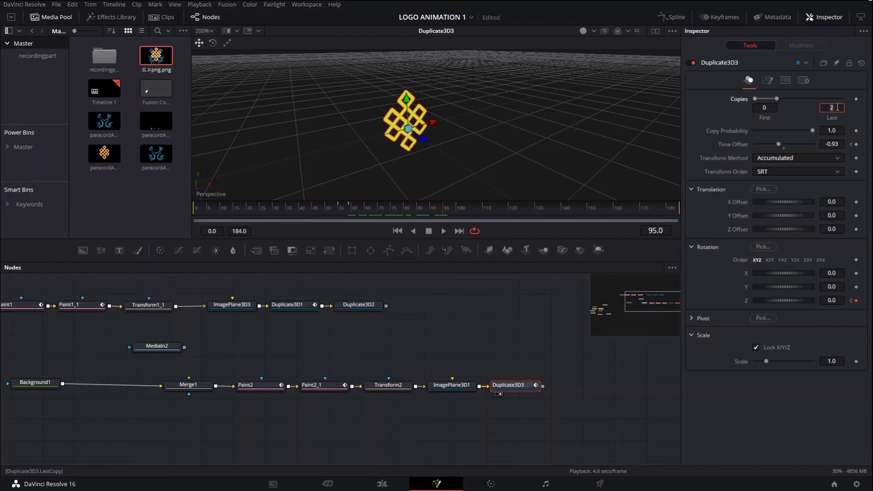
text(4)
key(Return)
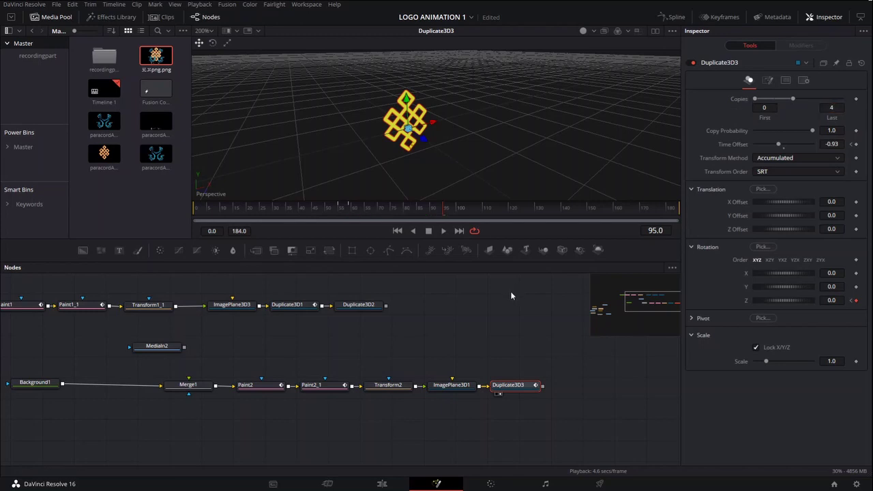
Check the Z Offset of Duplicate3D1 and set the Z Offset of Duplicate3D3 to -0.14.
click(304, 309)
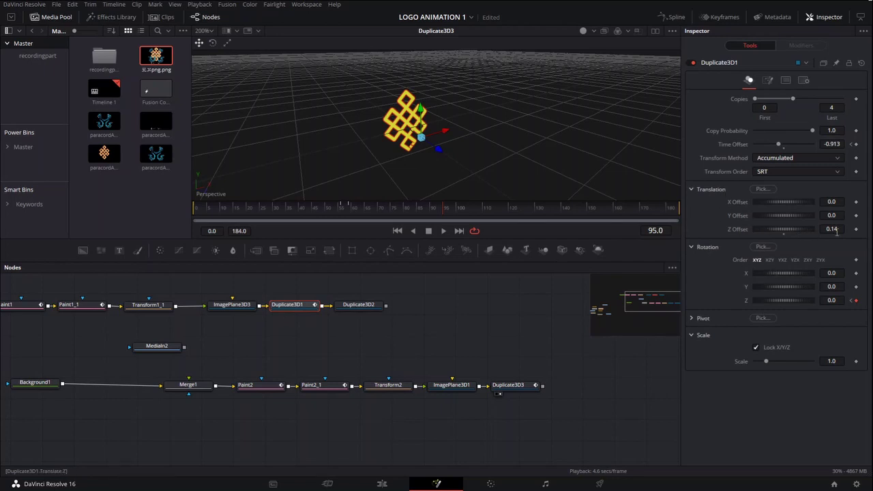
click(507, 389)
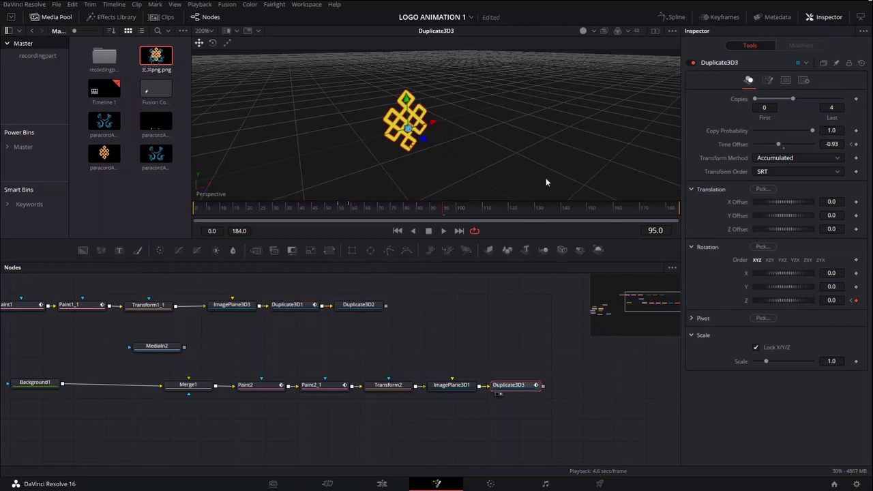
drag(805, 228, 806, 228)
click(832, 228)
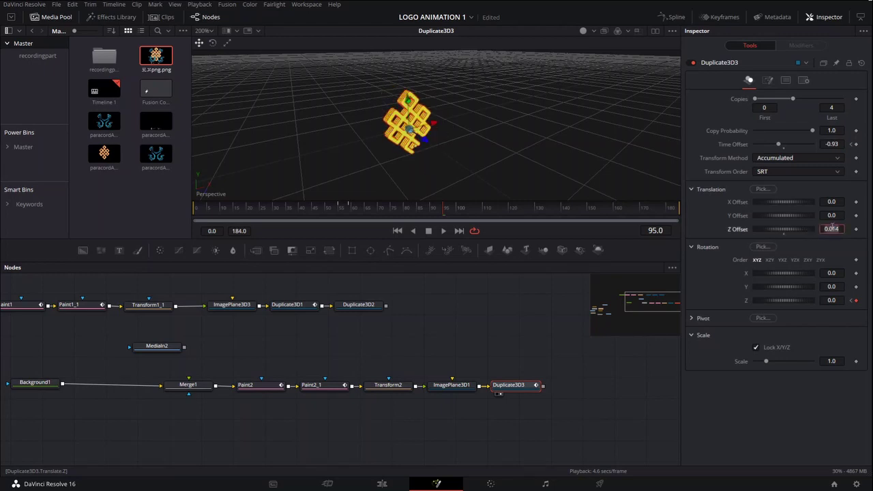
text(-.14)
key(Tab)
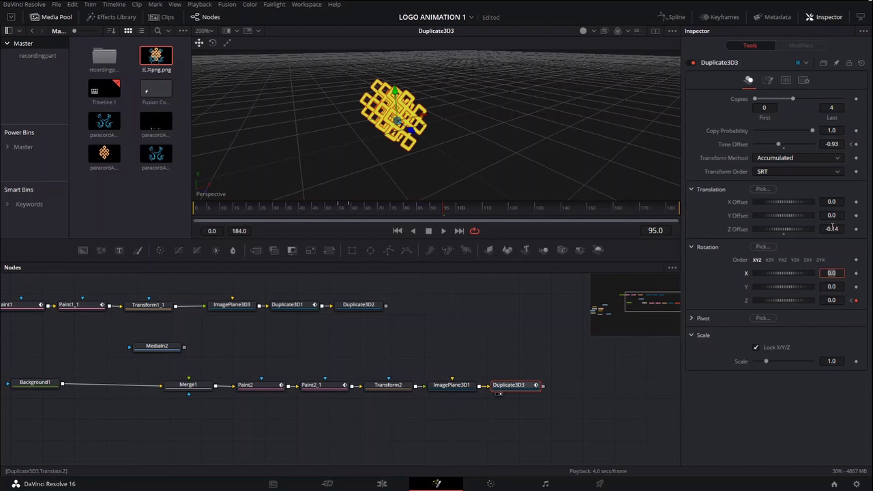
Add another Duplicate3D node after Duplicate3D3 and set its Time Offset to -0.086, matching Duplicate3D2.
drag(339, 114, 355, 164)
click(341, 307)
click(516, 389)
click(359, 306)
double_click(832, 145)
click(579, 387)
double_click(832, 145)
text(-0.086)
Copy the Z Offset of Duplicate3D2 to Duplicate3D4, adjust it to about -0.896, and display Duplicate3D4.
click(358, 306)
double_click(832, 230)
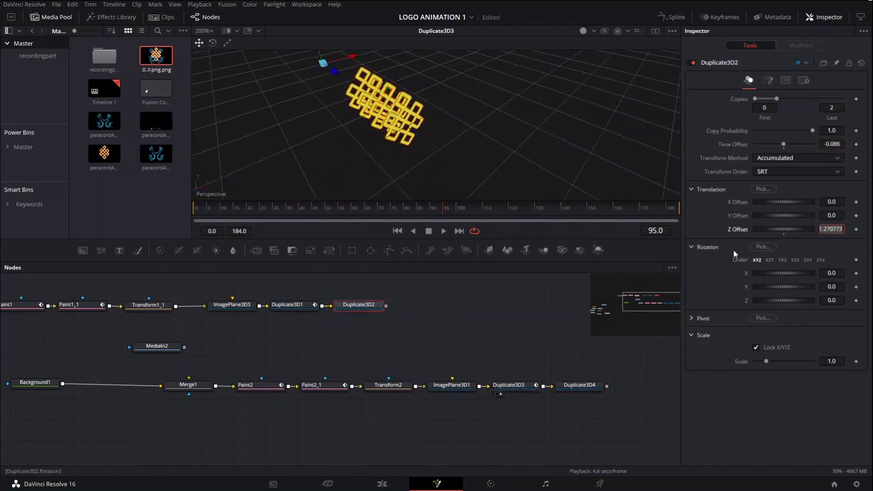
key(ctrl+c)
click(580, 386)
double_click(832, 230)
key(ctrl+v)
key(2)
mouse_move(409, 123)
mouse_down()
mouse_move(555, 139)
mouse_move(428, 153)
mouse_move(414, 136)
mouse_up()
drag(417, 157, 509, 163)
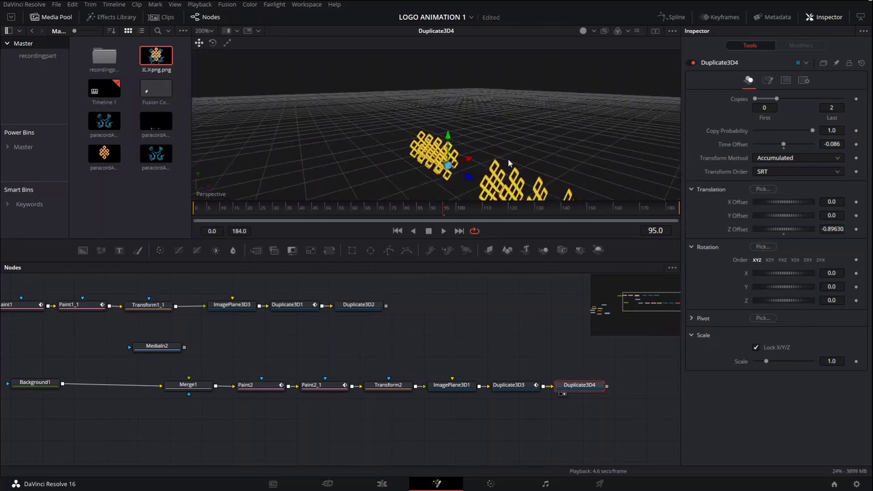
Set the Z Offset of Duplicate3D3 to 0.14 and play the Duplicate3D4 animation from frame 0.
drag(488, 263, 544, 195)
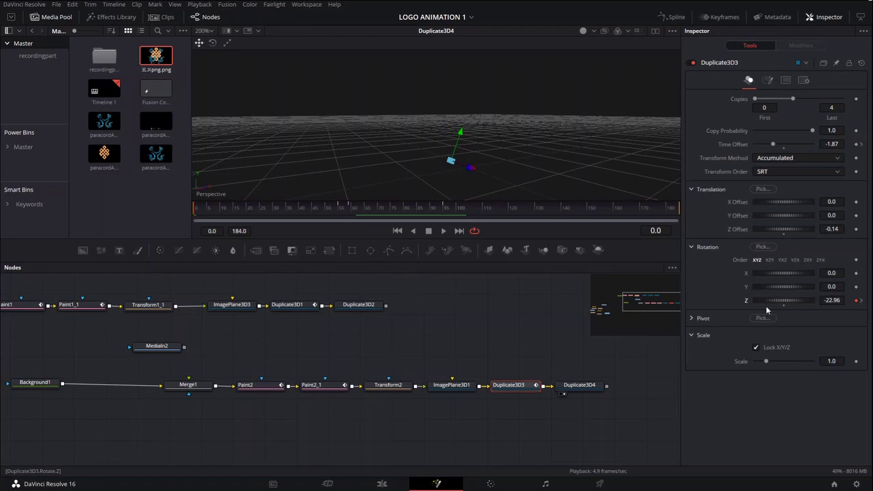
key(space)
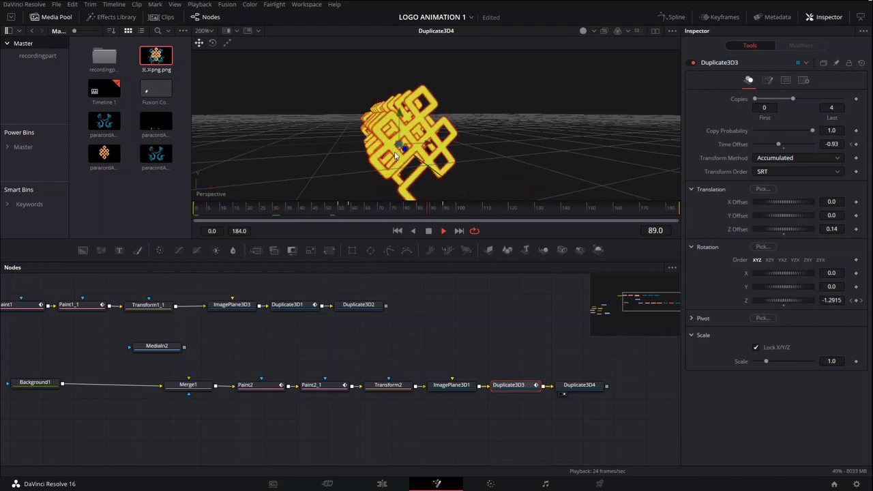
key(space)
drag(417, 145, 579, 158)
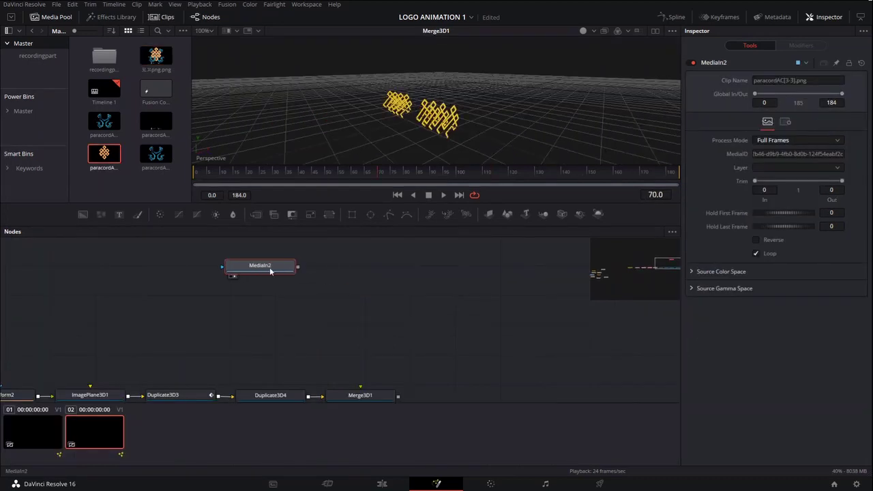
Add an ImagePlane3D after MediaIn2 and keyframe its diffuse opacity from 0.0 at frame 70 to 1.0 at frame 111.
key(2)
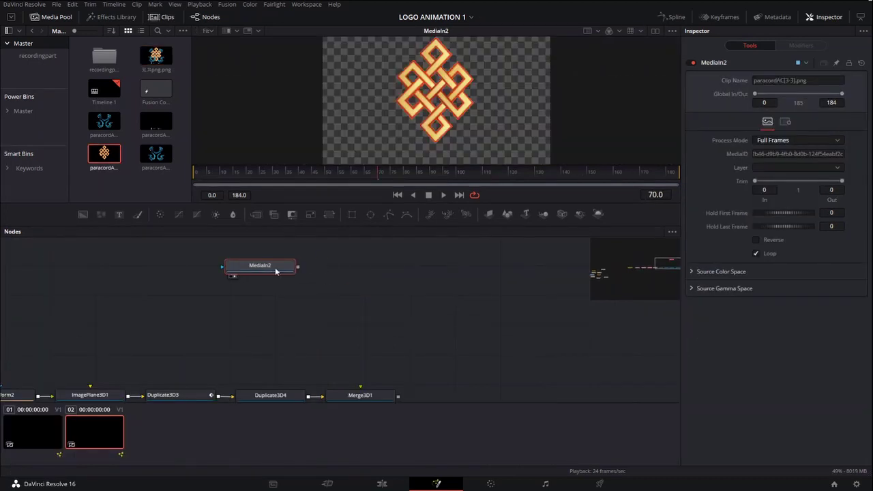
key(2)
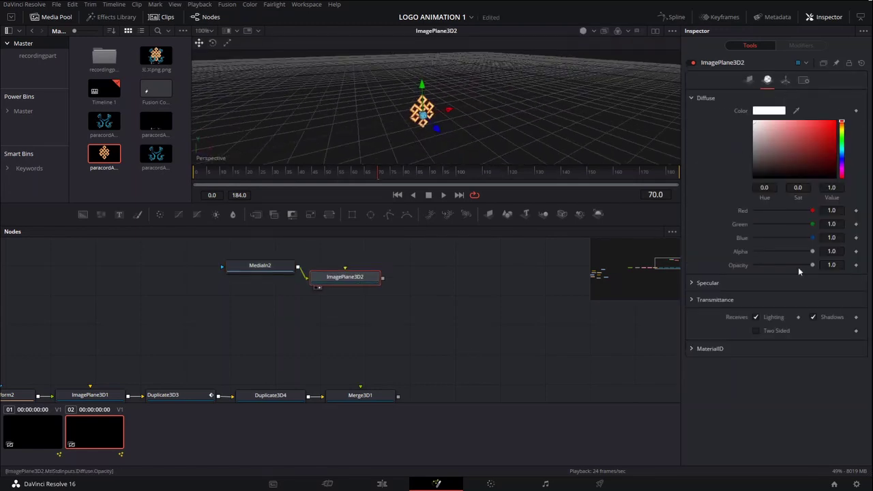
drag(815, 265, 716, 272)
click(856, 264)
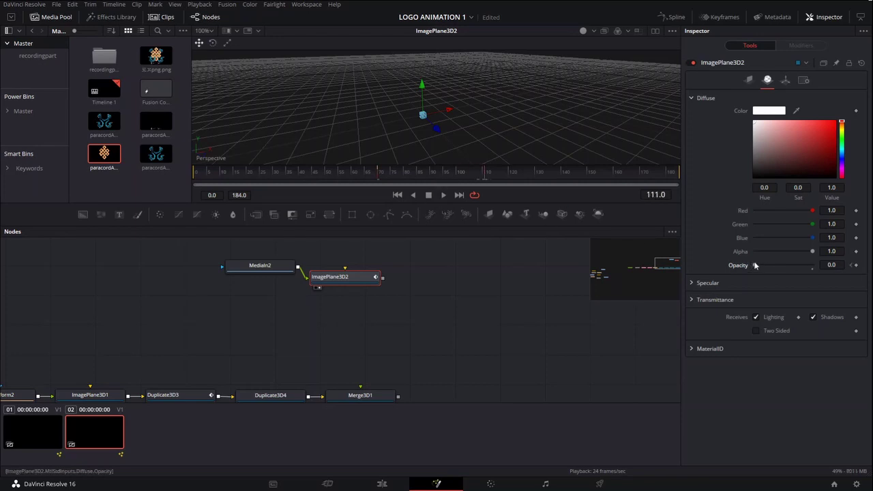
Connect ImagePlane3D2 to Merge3D1 and inspect the merged 3D scene.
drag(392, 264, 375, 379)
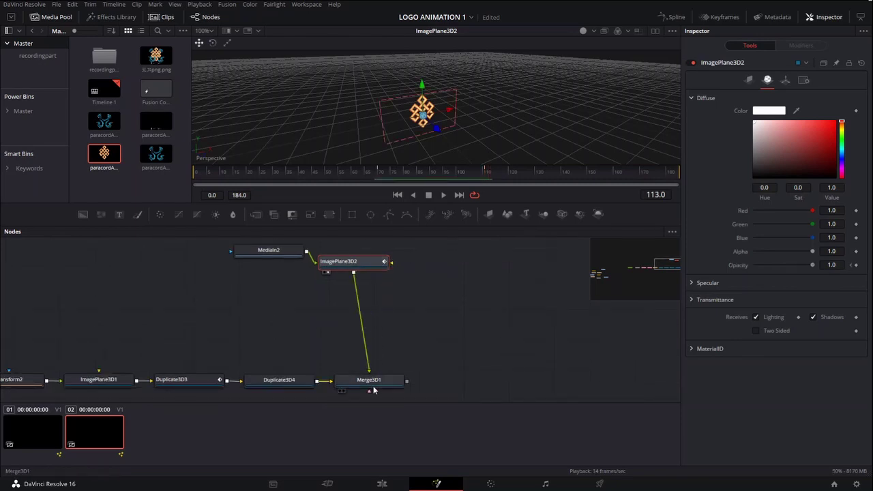
click(374, 382)
drag(437, 124, 420, 204)
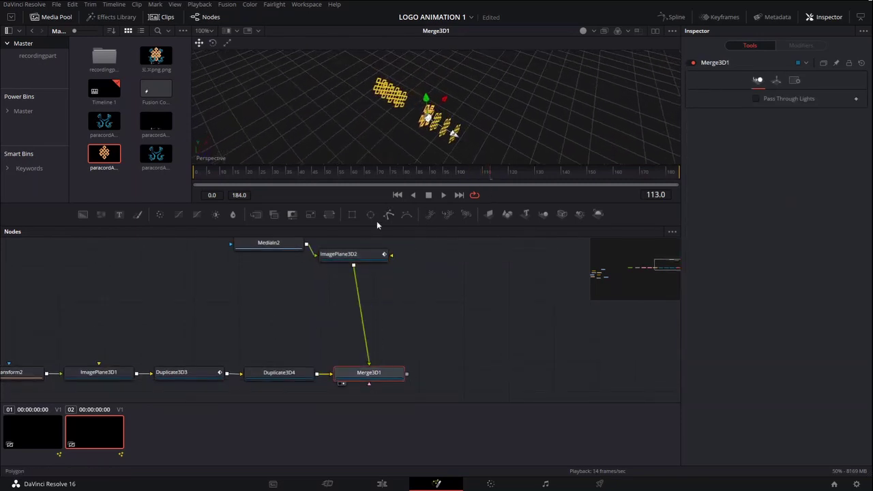
Move ImagePlane3D2 back along its depth axis until the full logo sits behind all the duplicated knots.
click(368, 259)
drag(457, 138, 451, 105)
scroll(451, 105, up, 3)
scroll(451, 104, up, 6)
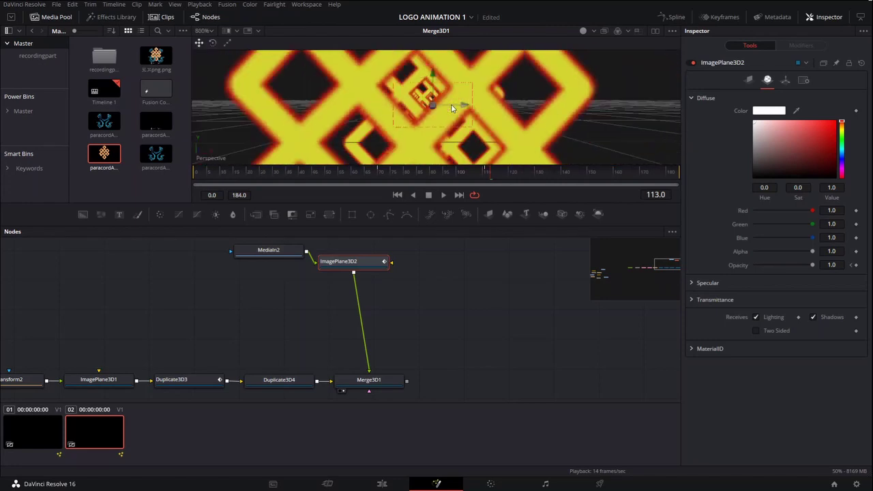
scroll(451, 104, down, 10)
drag(451, 107, 418, 70)
scroll(418, 70, up, 4)
scroll(402, 85, down, 4)
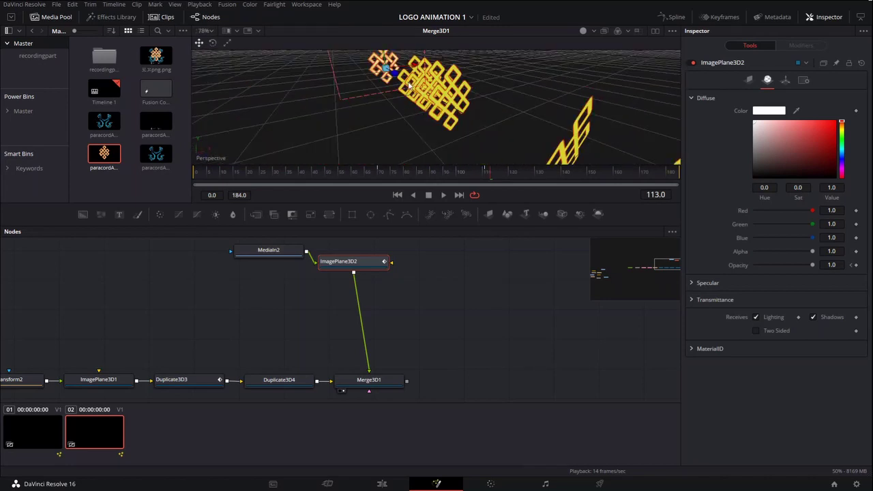
drag(388, 97, 390, 60)
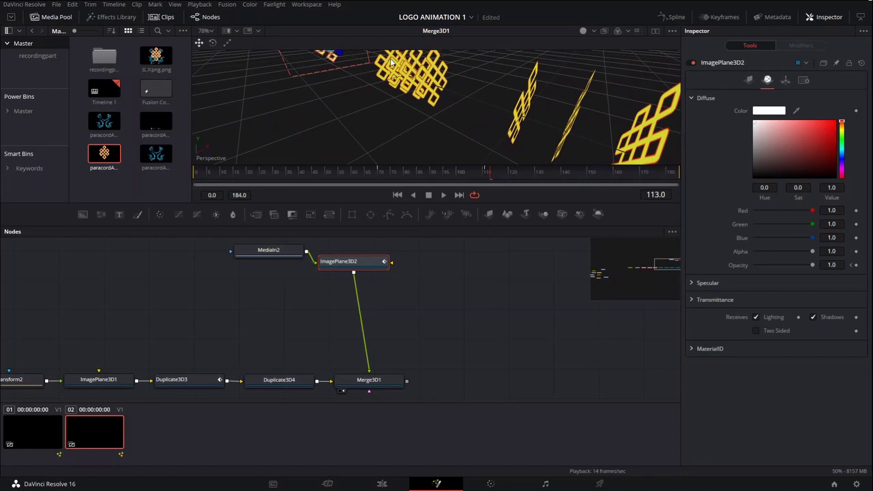
scroll(392, 61, down, 2)
drag(441, 137, 440, 176)
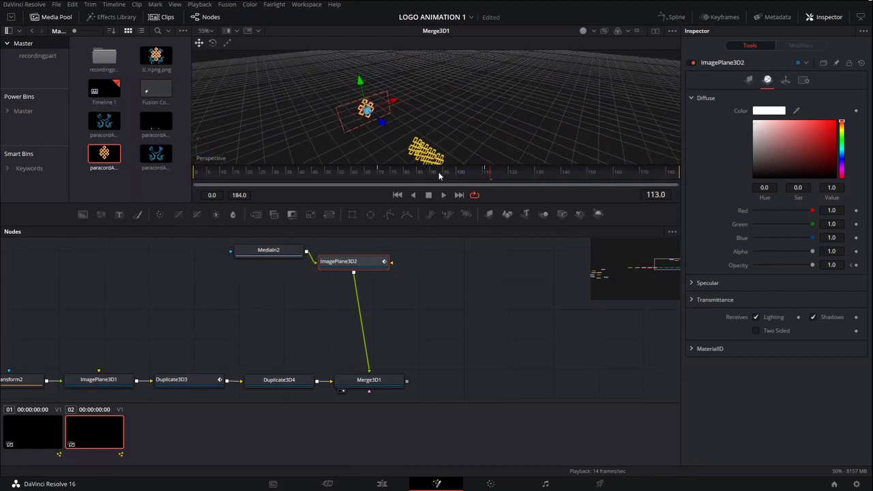
click(451, 338)
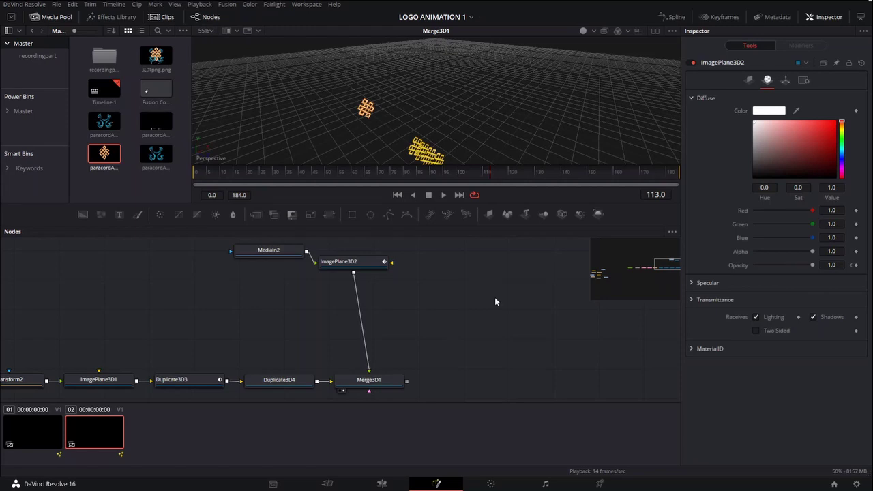
Play back the Merge3D1 scene in an enlarged viewer and scrub to frame 94.
click(382, 377)
scroll(380, 300, down, 1)
drag(339, 176, 270, 172)
key(space)
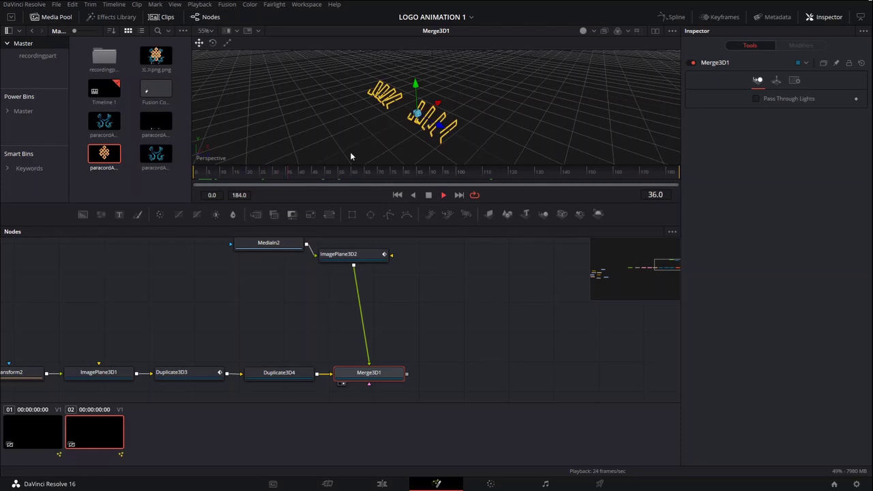
drag(405, 164, 406, 182)
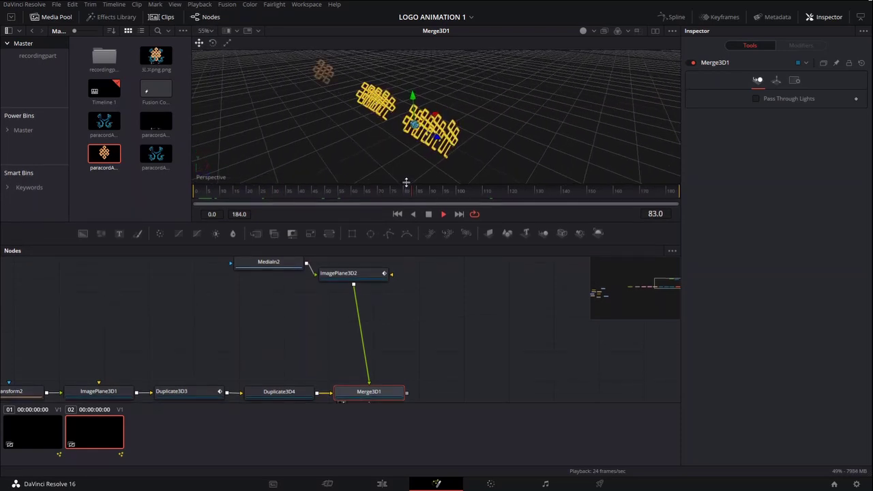
key(space)
drag(469, 196, 440, 196)
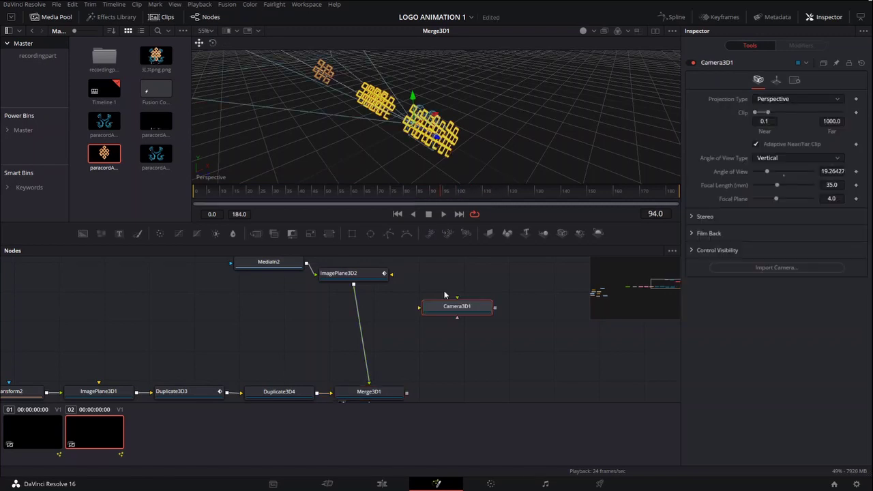
Connect a new Camera3D node to Merge3D1 and move the camera back in front of the duplicated knots.
drag(435, 306, 254, 331)
drag(317, 339, 351, 385)
scroll(421, 146, up, 3)
scroll(421, 146, down, 5)
scroll(424, 139, down, 4)
drag(439, 120, 483, 147)
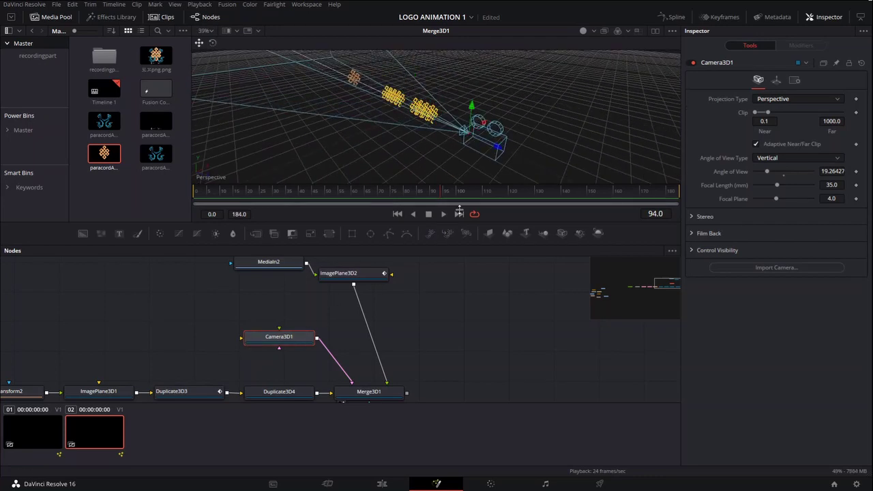
Switch to dual viewers, try Camera3D1 in the first one, then clear it and keep Merge3D1 in the second.
click(653, 33)
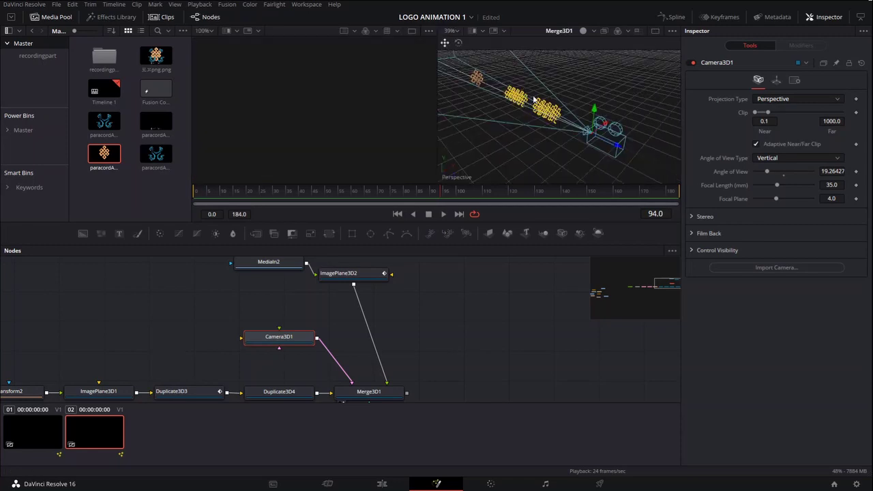
key(1)
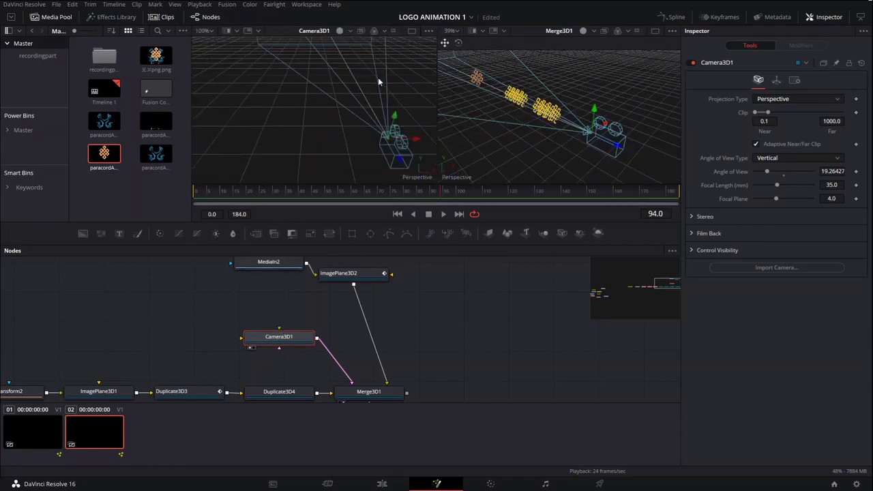
click(362, 393)
scroll(369, 375, down, 1)
key(1)
key(1)
key(2)
key(2)
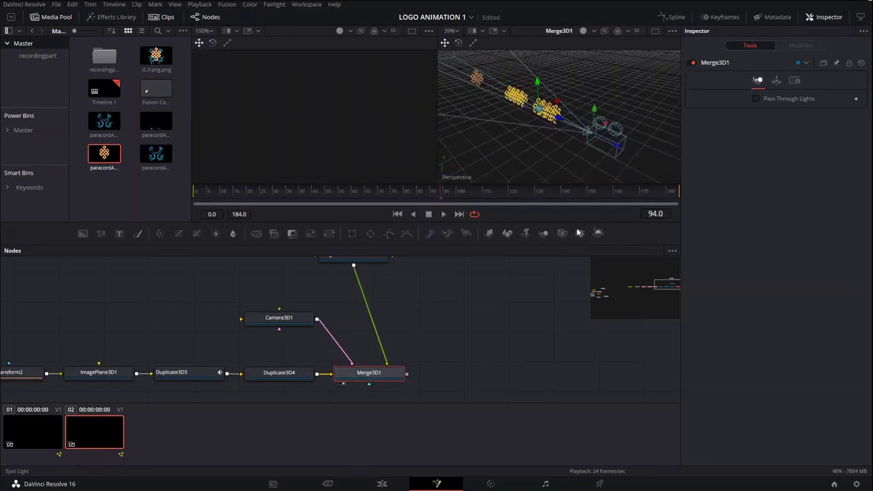
Add a Renderer3D node after Merge3D1 and show its output in the first viewer, fitted to view.
click(598, 233)
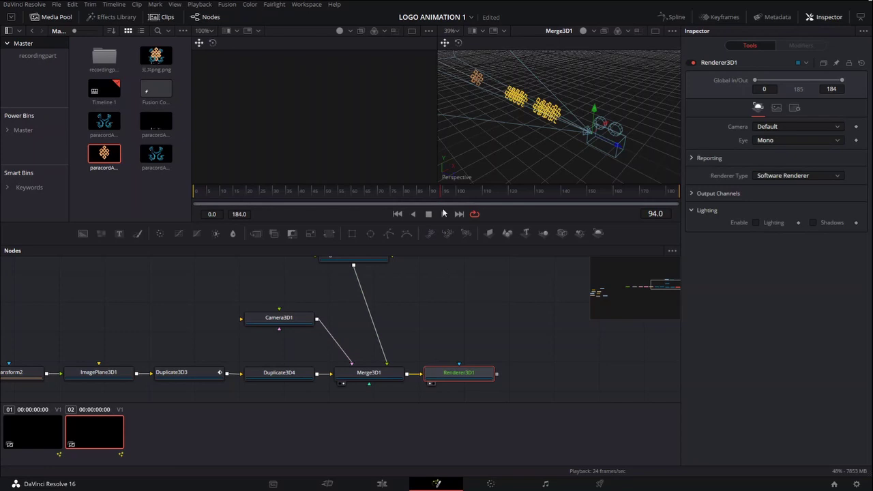
key(1)
scroll(353, 140, down, 4)
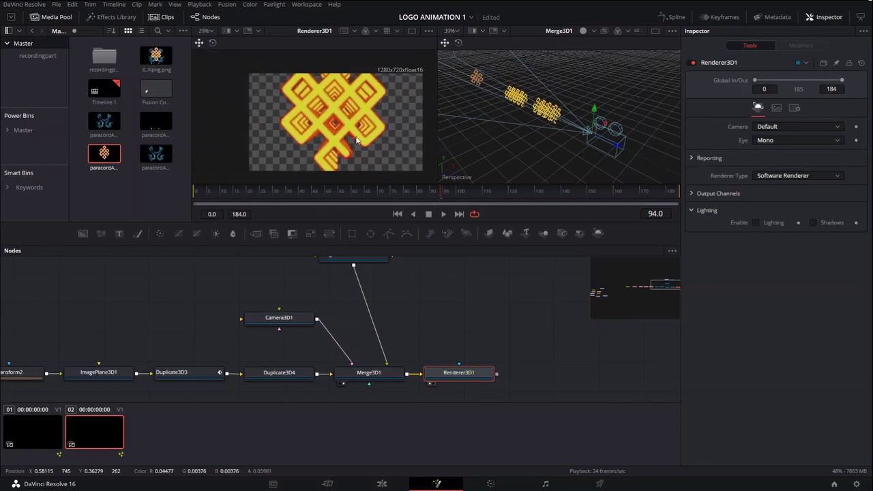
Move Camera3D1 back and slightly up until the whole knot fits the rendered frame, and play the animation from frame 0.
click(368, 376)
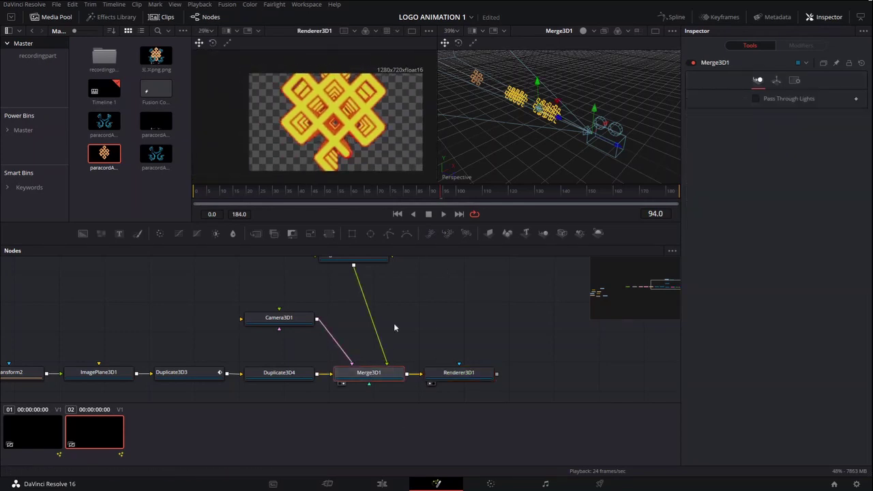
click(286, 319)
drag(631, 159, 641, 161)
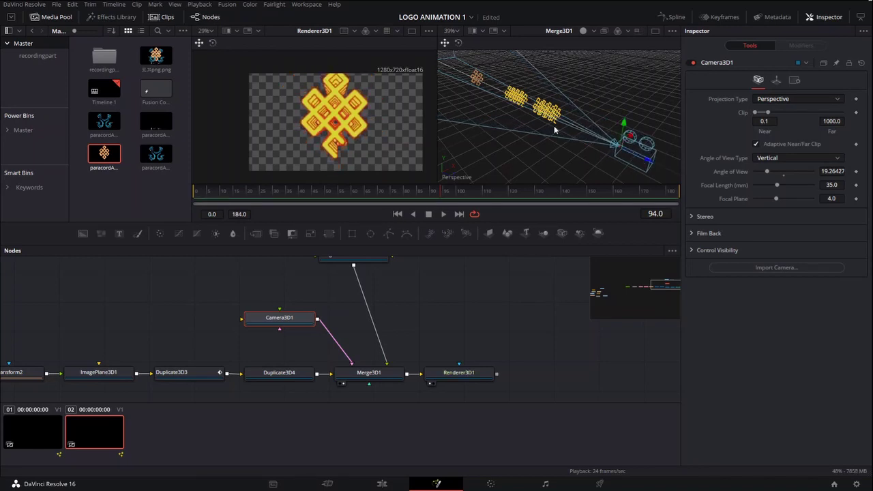
drag(554, 128, 542, 131)
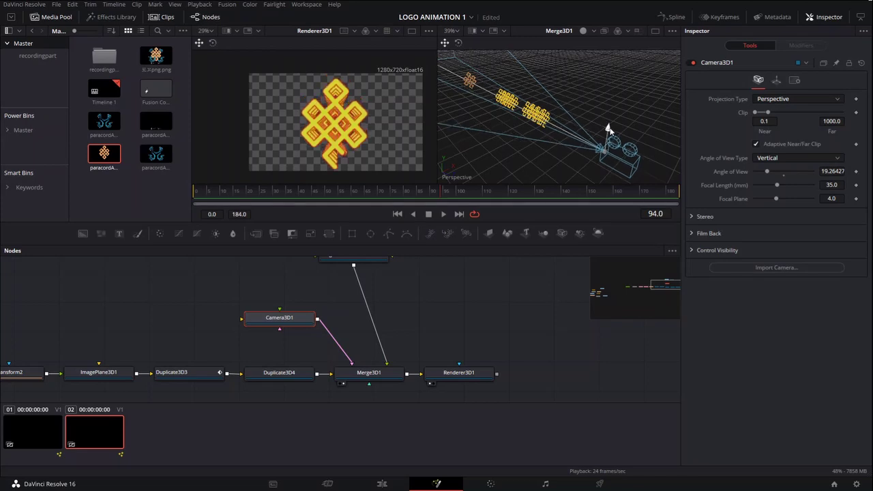
drag(610, 128, 611, 126)
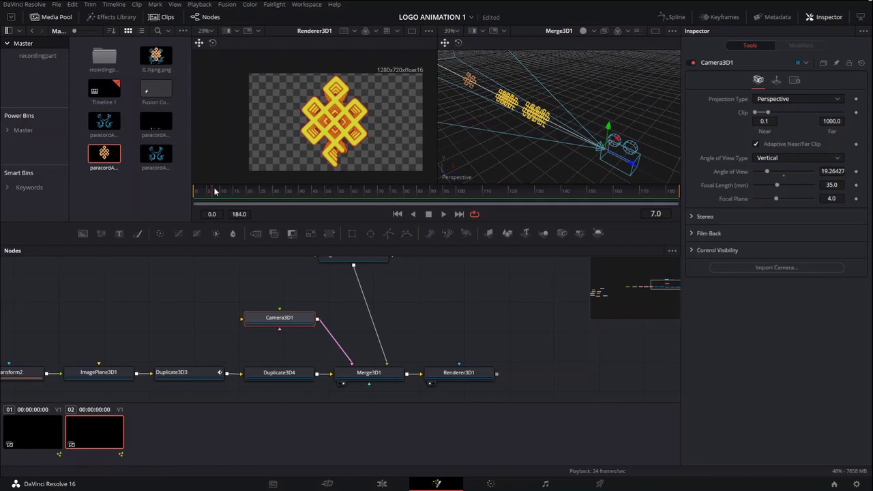
drag(214, 191, 185, 193)
key(space)
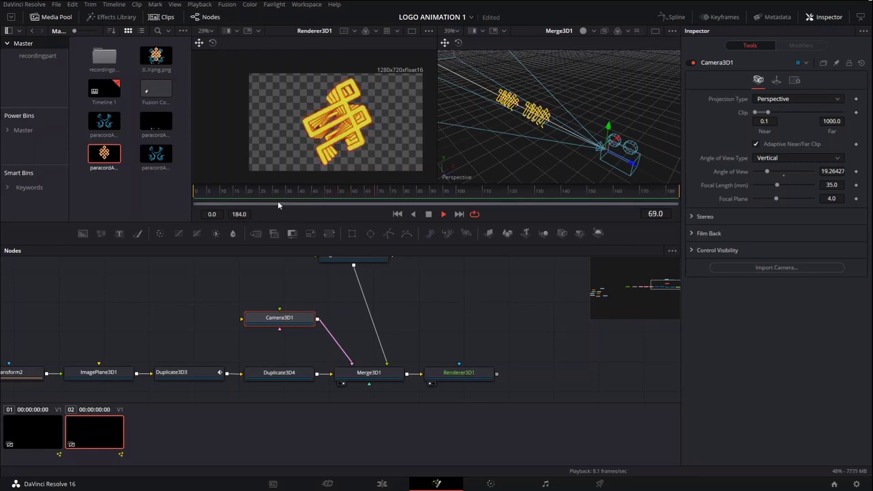
Add keyframes to Camera3D1's Y and Z translation at frame 0.
click(195, 192)
click(776, 80)
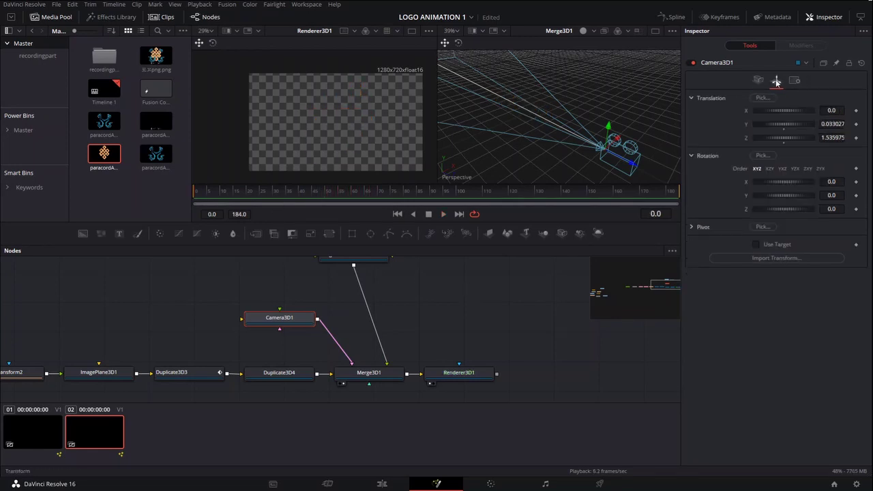
click(857, 138)
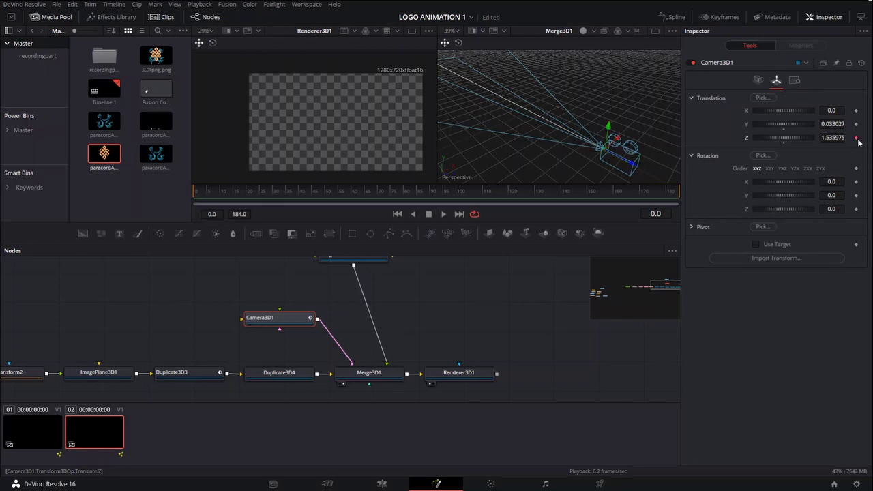
click(856, 125)
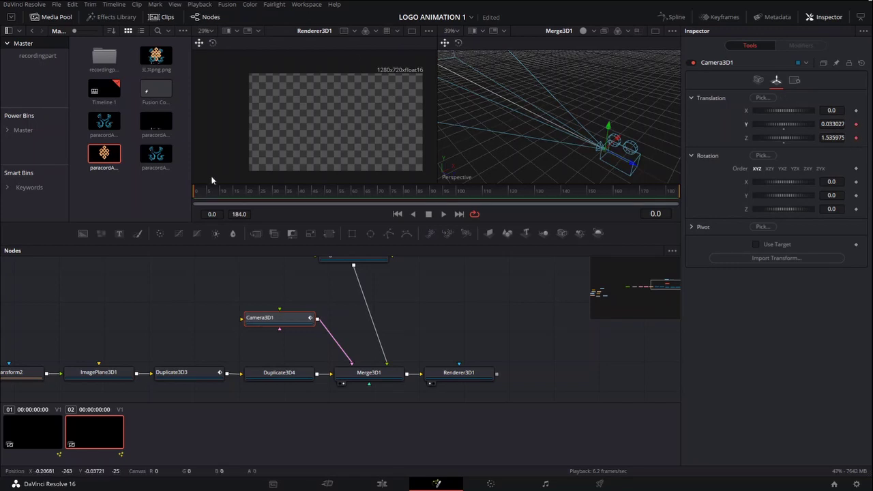
Check the Keyframes editor at frame 83 with Camera3D1 moved forward, and undo that camera move.
drag(202, 196, 244, 198)
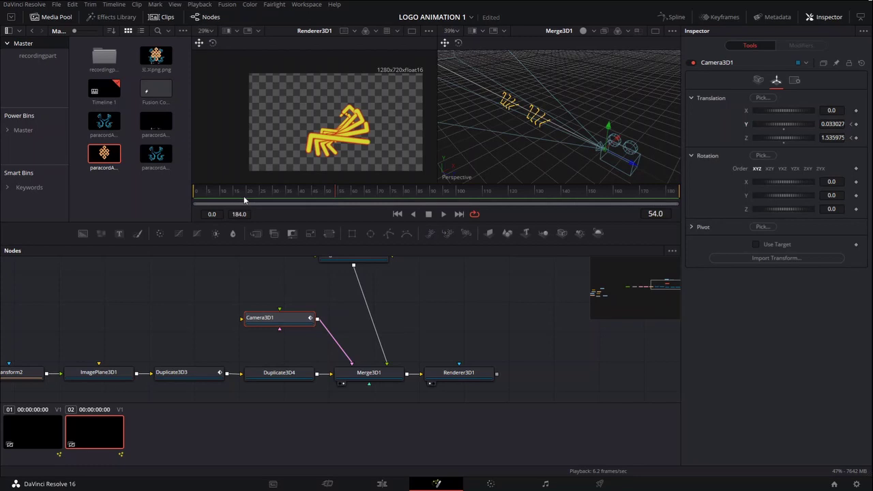
click(411, 196)
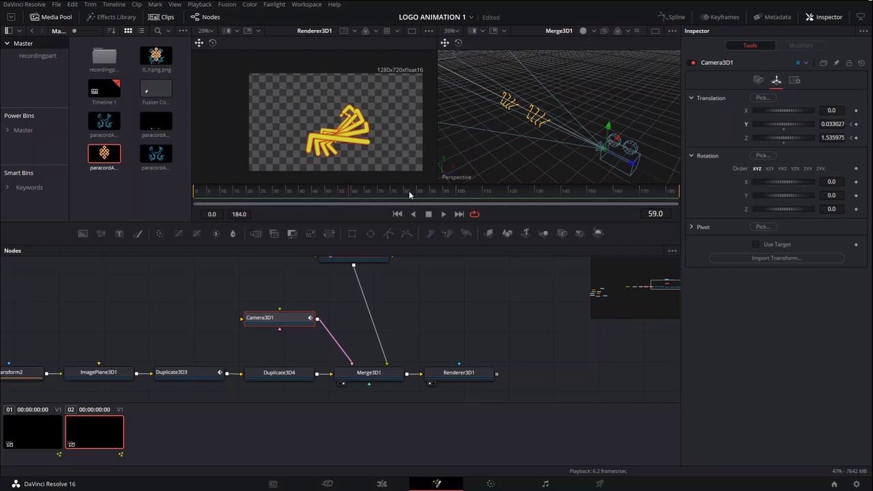
click(723, 17)
scroll(565, 306, down, 5)
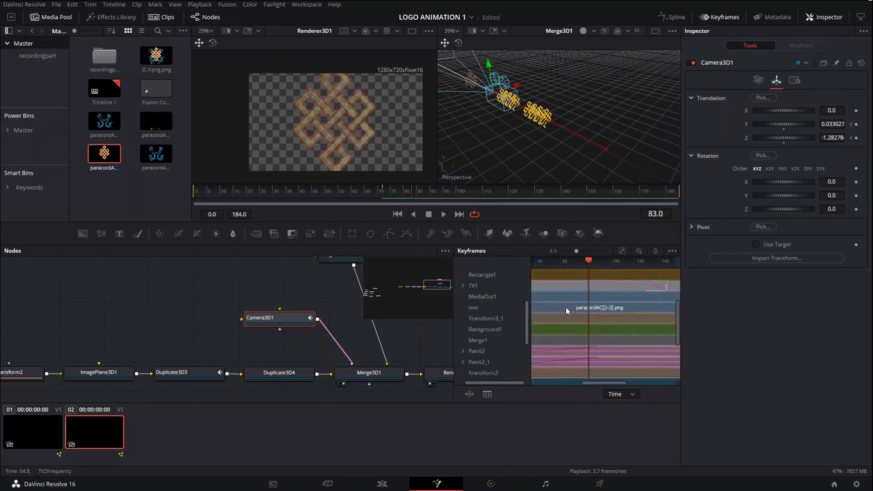
scroll(481, 304, down, 3)
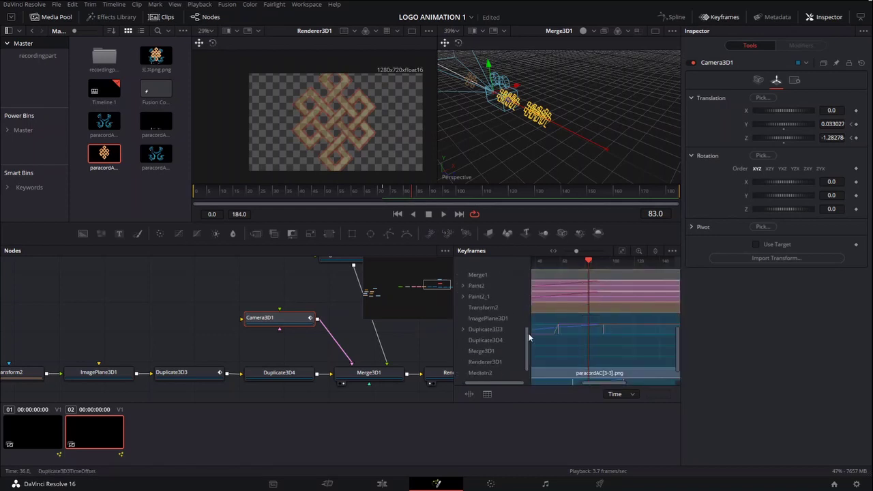
scroll(481, 304, down, 1)
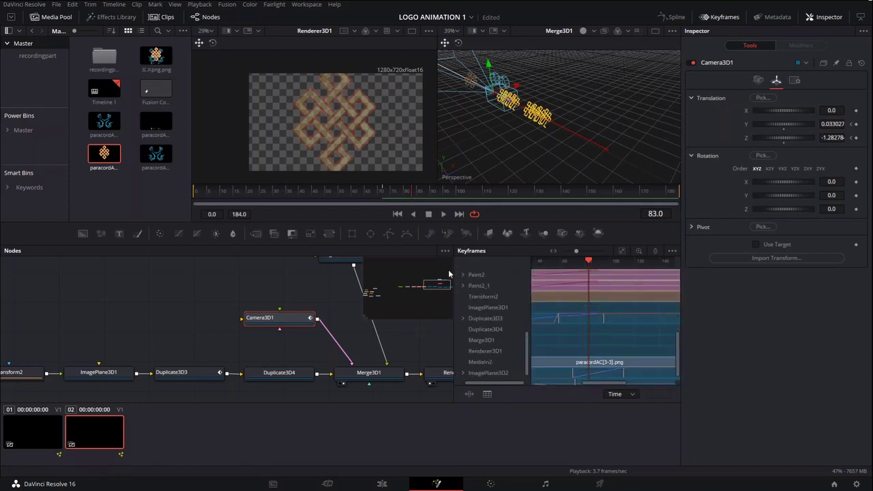
key(ctrl+z)
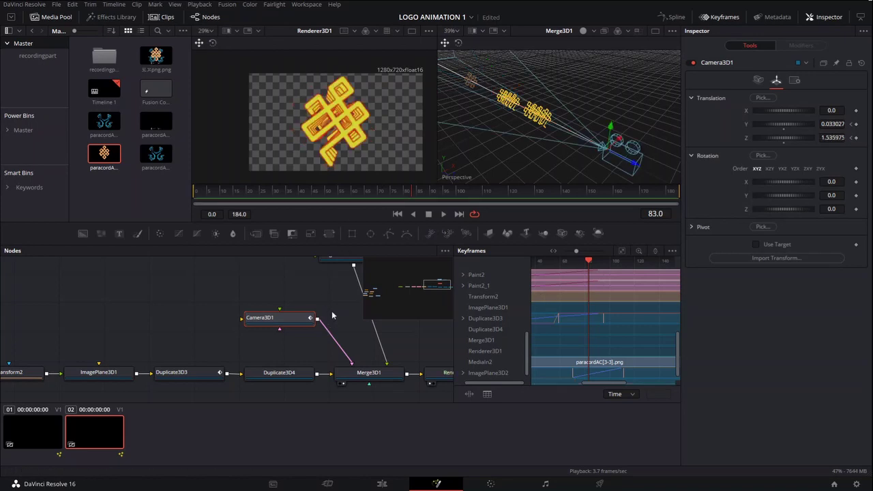
At frame 90, move Camera3D1 forward along Z to about -0.95 so the full knot fits the rendered frame.
drag(332, 315, 290, 350)
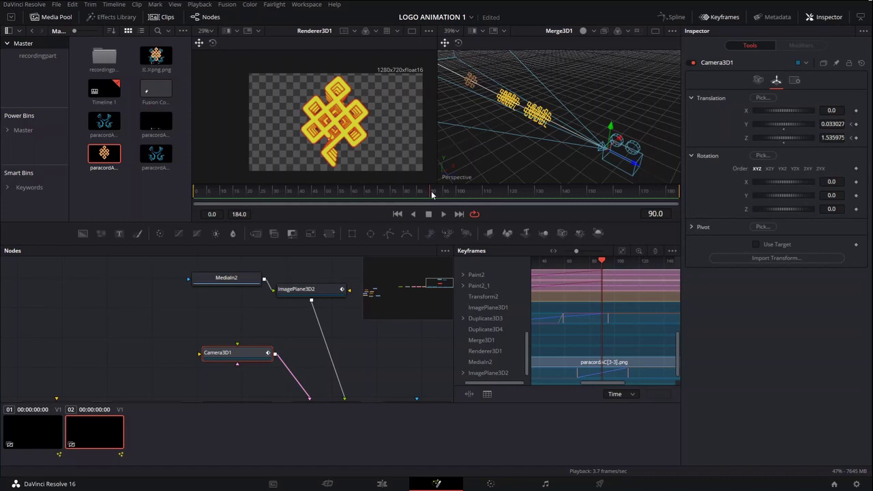
drag(644, 160, 531, 116)
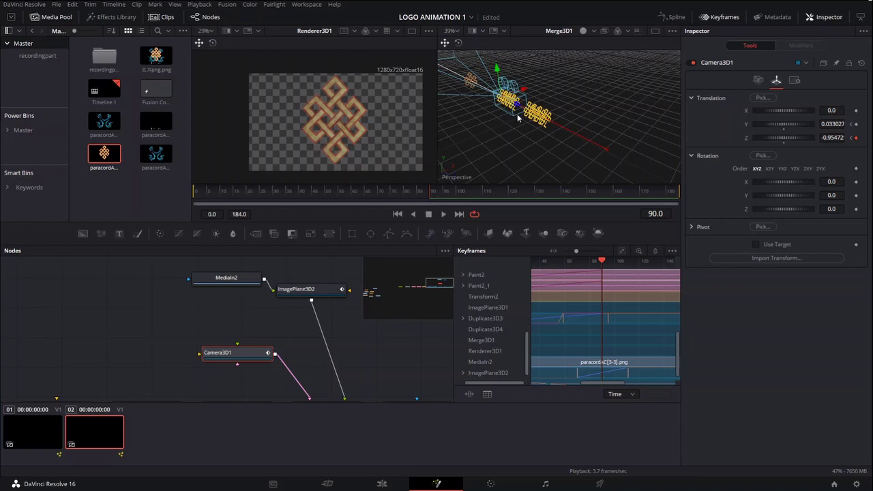
drag(292, 324, 254, 278)
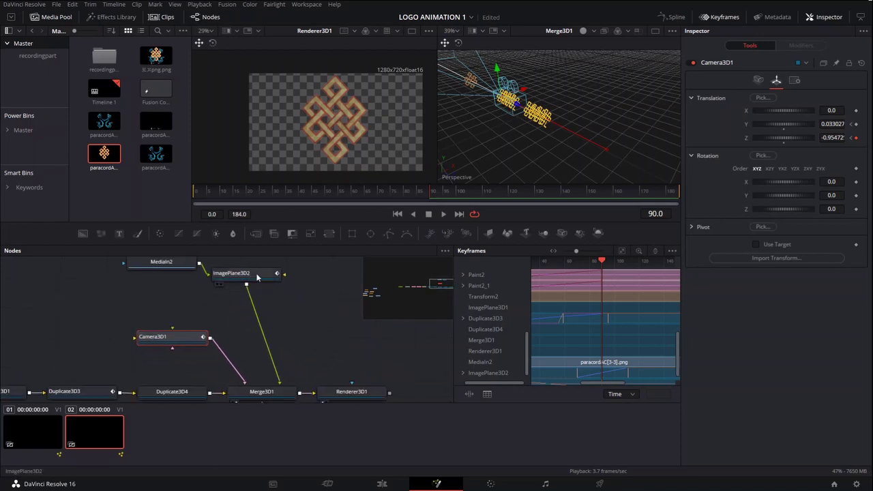
Keyframe Camera3D1's Angle of View at frame 90 and widen it to about 24.2 at frame 109.
click(759, 80)
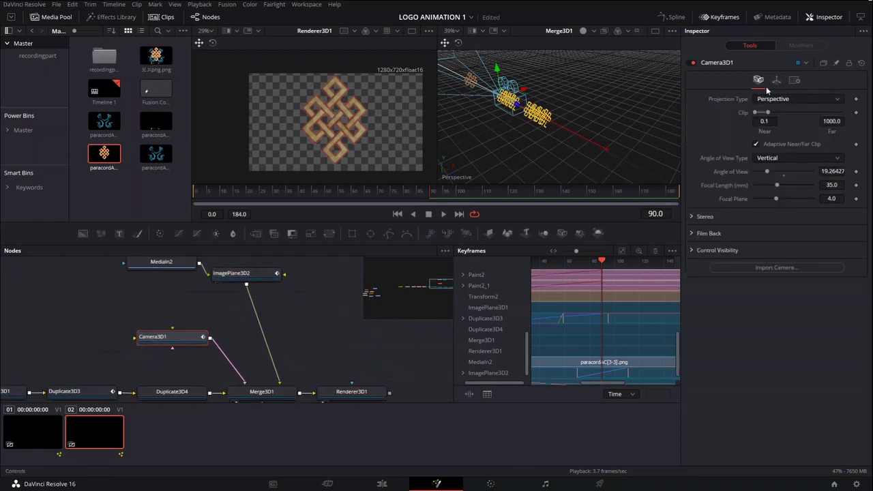
click(856, 171)
drag(767, 171, 772, 187)
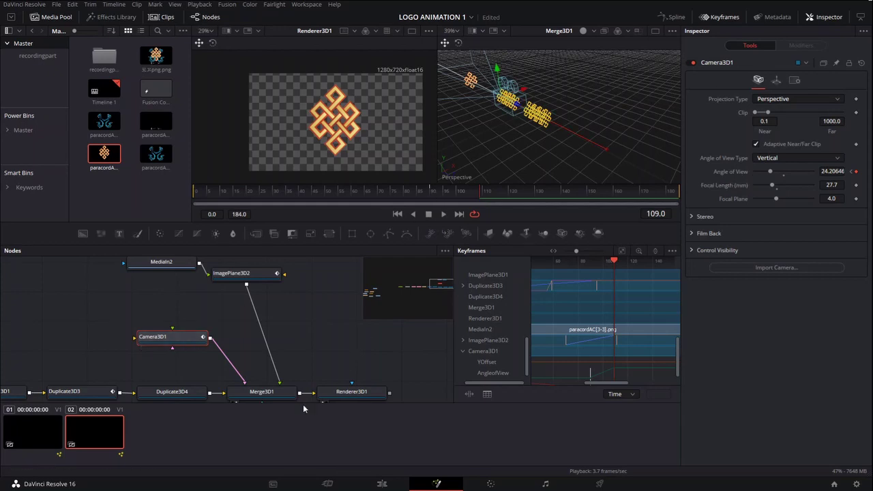
Lower Camera3D1's Y translation at frame 109 to raise the knot in the frame, and scrub through the motion.
click(776, 80)
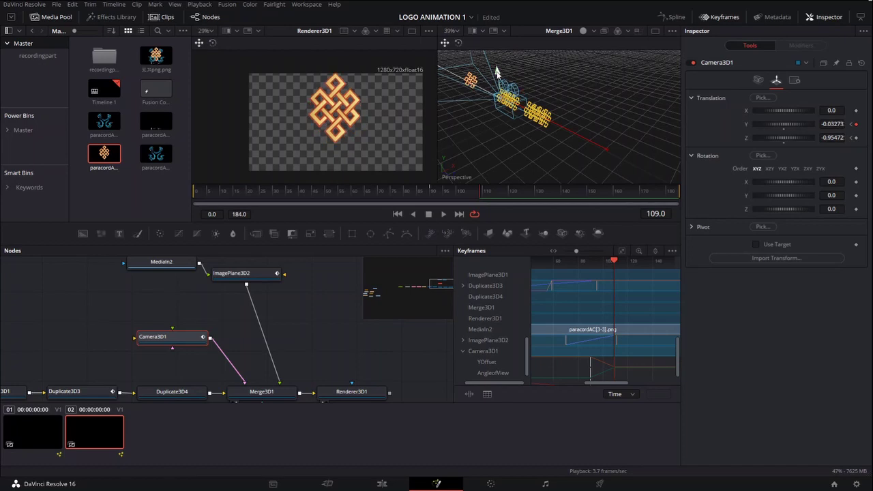
click(300, 195)
drag(300, 194, 517, 191)
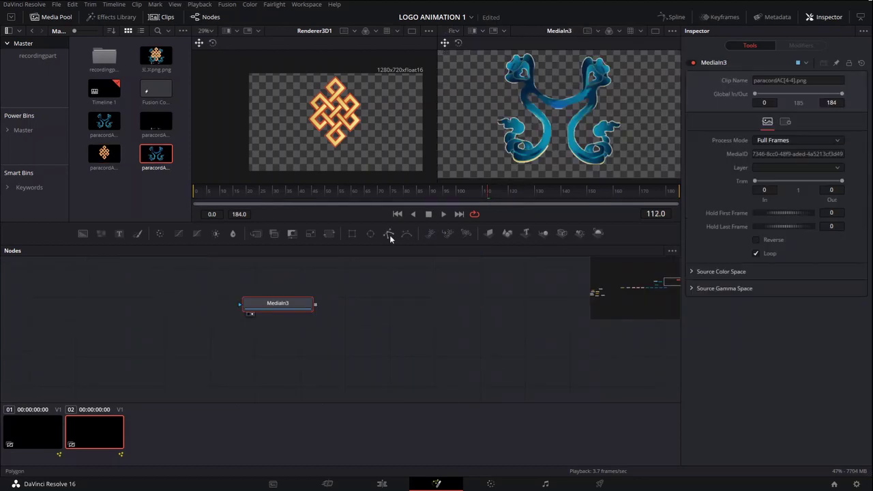
Add an inverted Polygon mask to MediaIn3, start its path at the blue ornament's centre and set the border width to about 0.036.
click(389, 235)
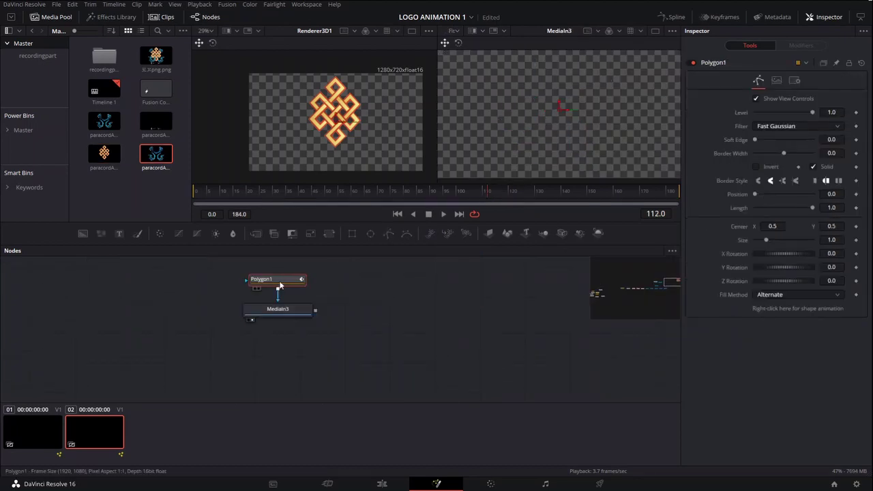
click(755, 167)
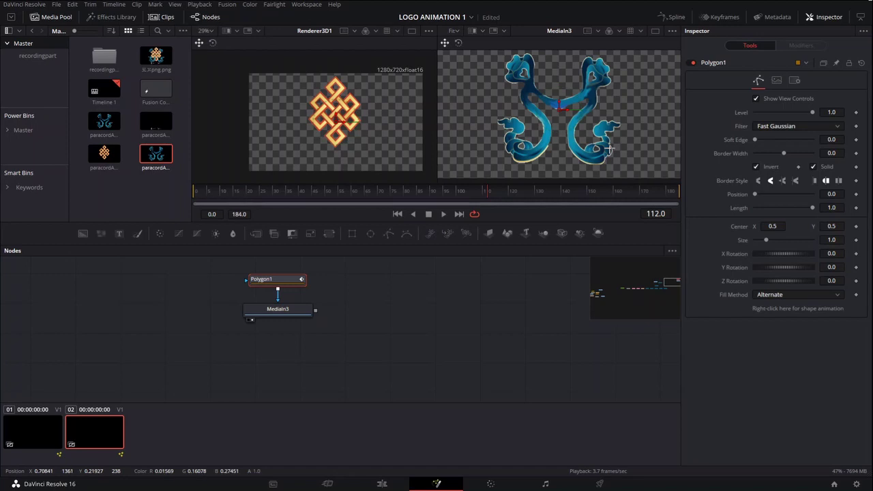
scroll(558, 105, up, 3)
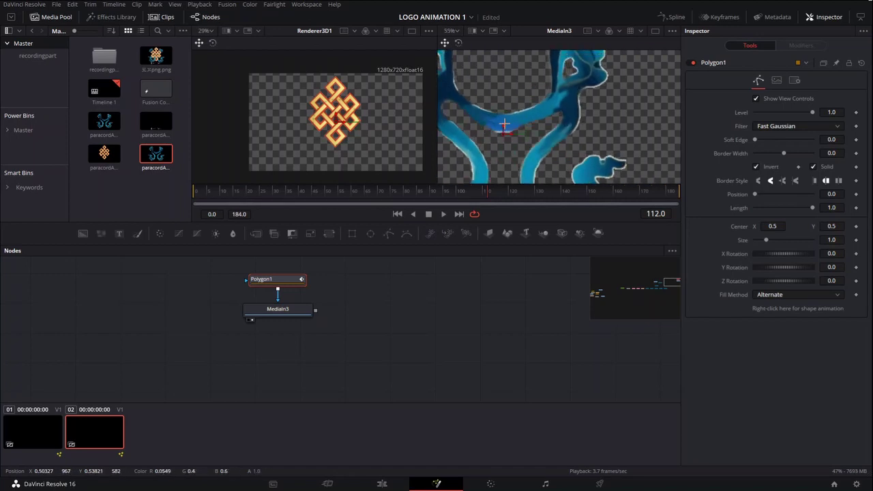
click(504, 124)
click(556, 102)
click(798, 154)
scroll(509, 123, up, 3)
click(602, 84)
drag(788, 154, 790, 154)
drag(600, 89, 556, 136)
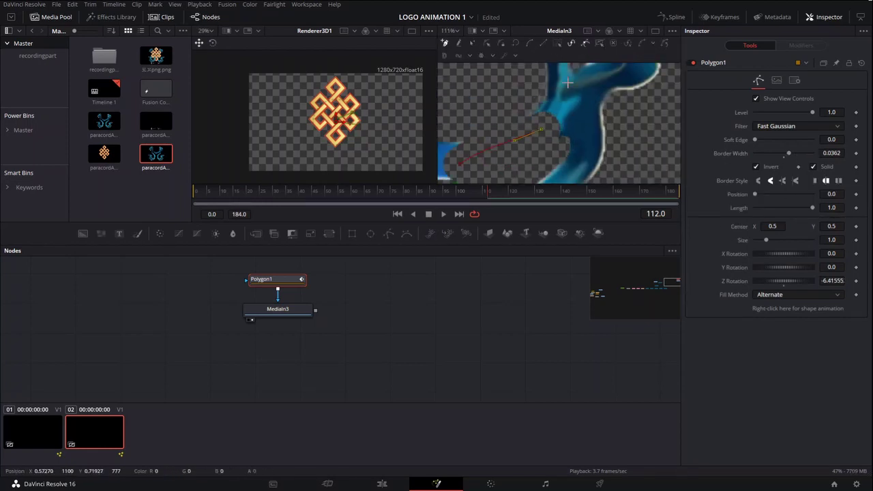
Trace the rest of the Polygon1 path with points along the ornament's right half, from the upper head to the lower curl.
click(446, 43)
scroll(525, 123, down, 1)
click(512, 139)
click(509, 92)
click(528, 101)
click(538, 103)
click(575, 132)
click(525, 137)
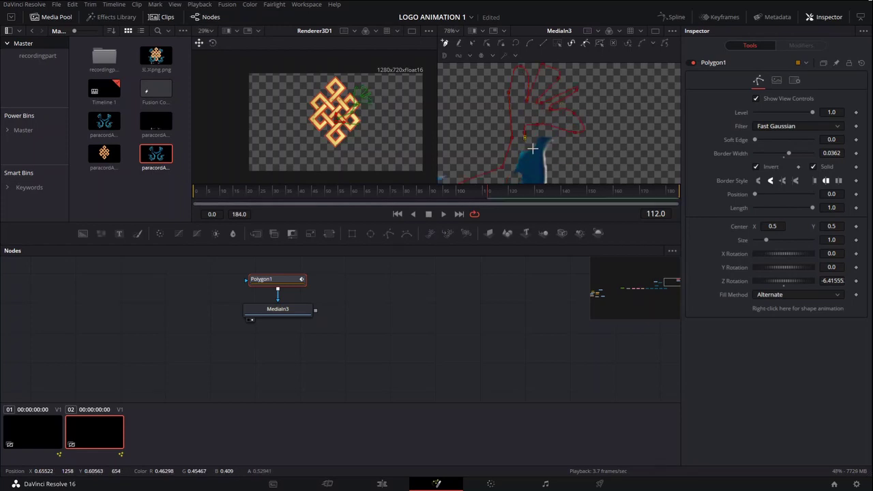
click(532, 148)
mouse_move(518, 152)
mouse_down()
mouse_move(573, 37)
mouse_move(510, 75)
mouse_up()
click(533, 97)
click(518, 121)
click(518, 144)
click(515, 103)
click(528, 118)
click(546, 135)
drag(562, 139, 536, 159)
click(537, 142)
click(560, 157)
click(561, 138)
click(570, 135)
click(577, 132)
click(580, 112)
click(585, 95)
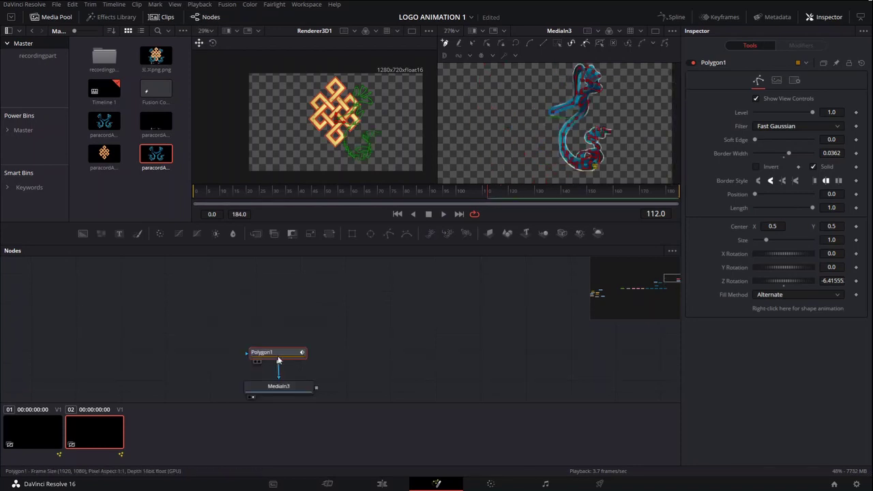
Duplicate Polygon1 between it and MediaIn3, and set the copy's Y Rotation to 180 to cover the ornament's left half.
drag(279, 358, 279, 320)
key(ctrl+c)
key(ctrl+v)
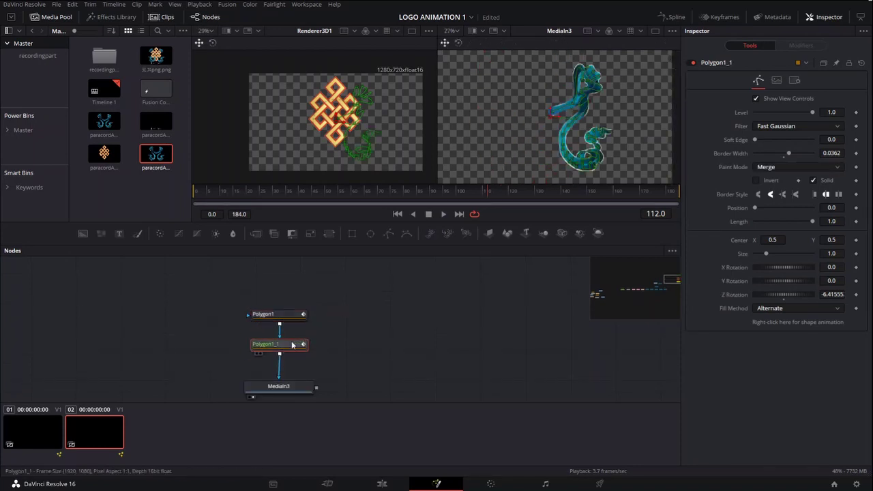
click(822, 280)
text(180)
key(Tab)
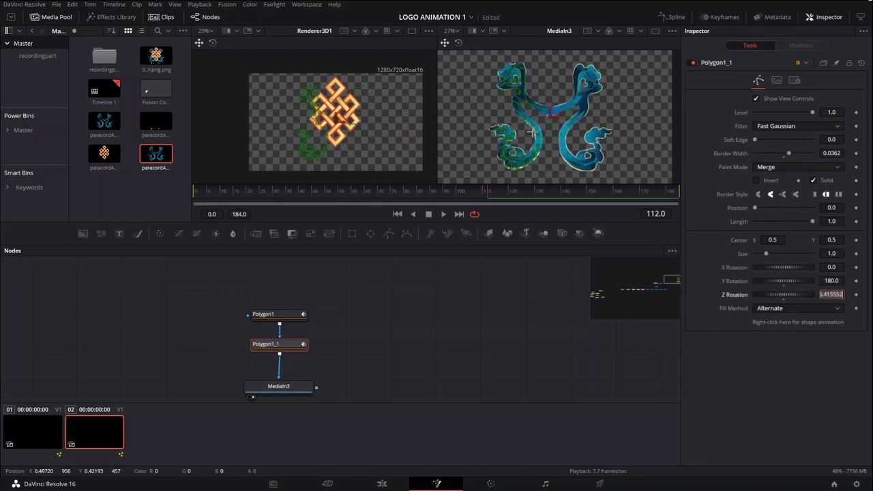
scroll(547, 127, up, 3)
scroll(506, 149, down, 3)
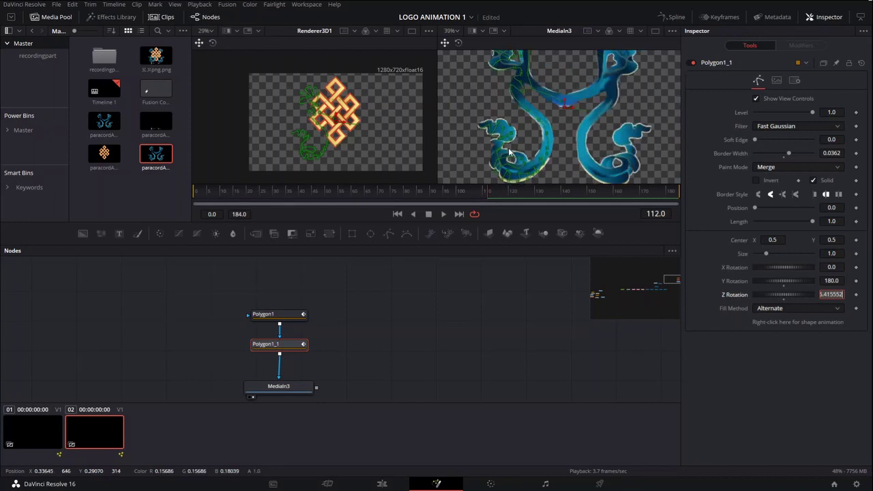
scroll(506, 149, up, 3)
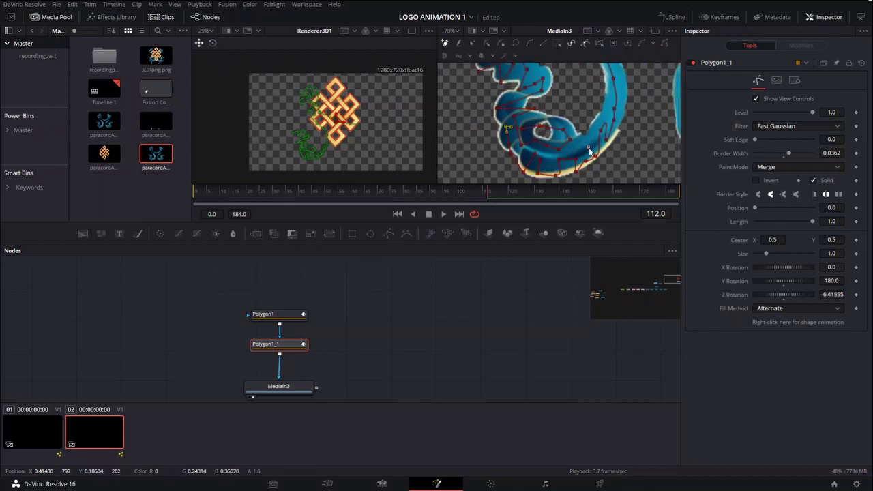
scroll(591, 112, down, 4)
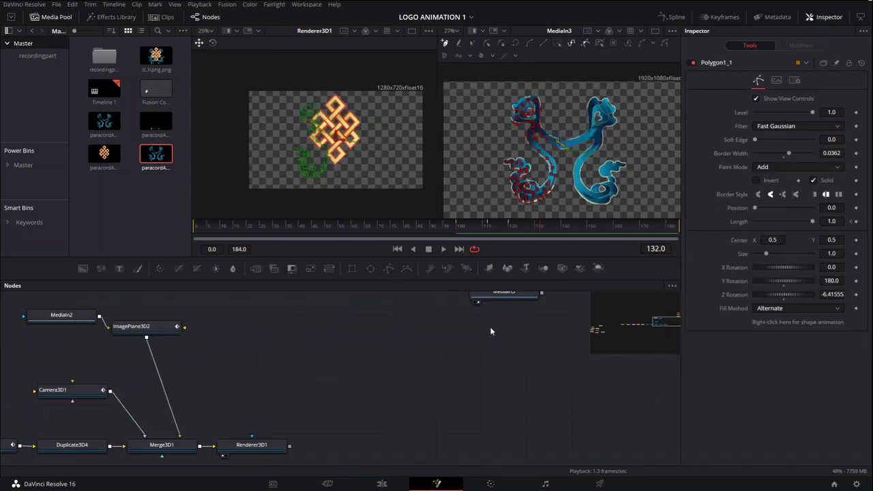
Feed MediaIn3 into a new ImagePlane3D node and connect that plane to Merge3D1.
click(492, 298)
click(491, 268)
drag(508, 318, 332, 361)
key(2)
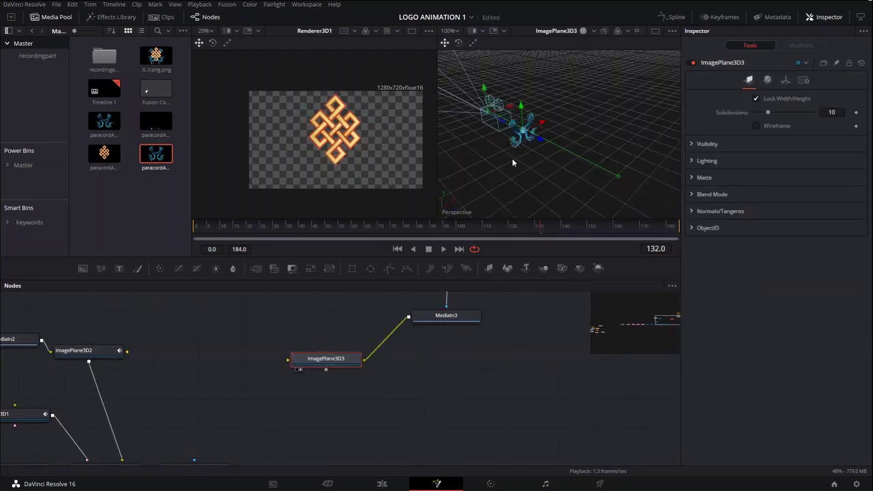
scroll(513, 162, up, 3)
scroll(592, 162, down, 3)
drag(456, 281, 581, 186)
scroll(581, 184, down, 3)
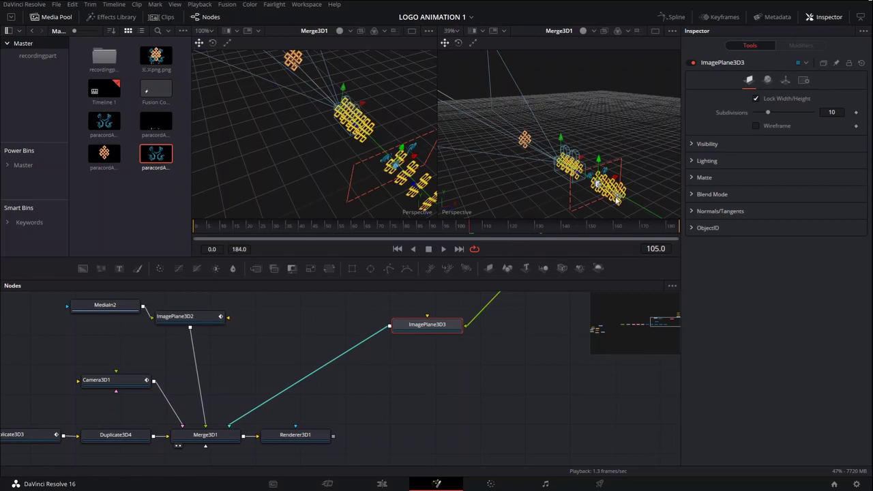
With Renderer3D1 in the first viewer, position ImagePlane3D3 just behind the knot and play the animation from frame 0.
scroll(552, 156, up, 2)
scroll(551, 155, up, 4)
click(295, 435)
key(1)
click(427, 324)
drag(539, 167, 539, 198)
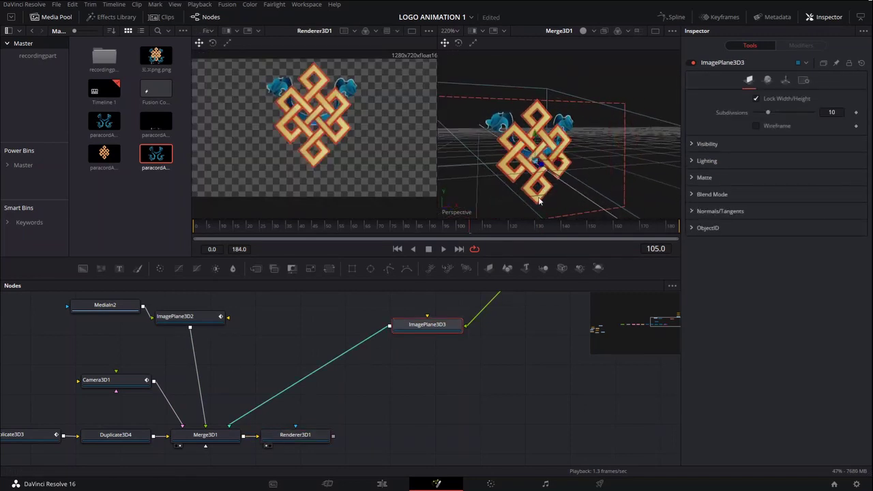
drag(544, 164, 551, 169)
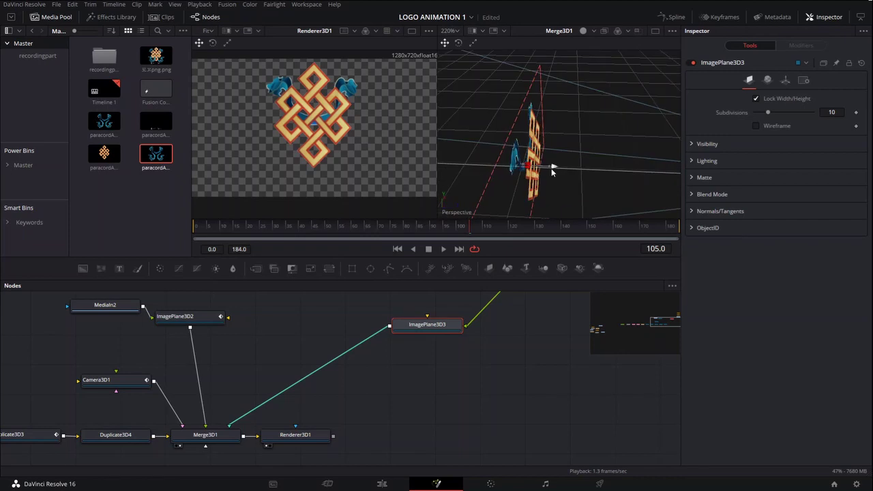
click(196, 230)
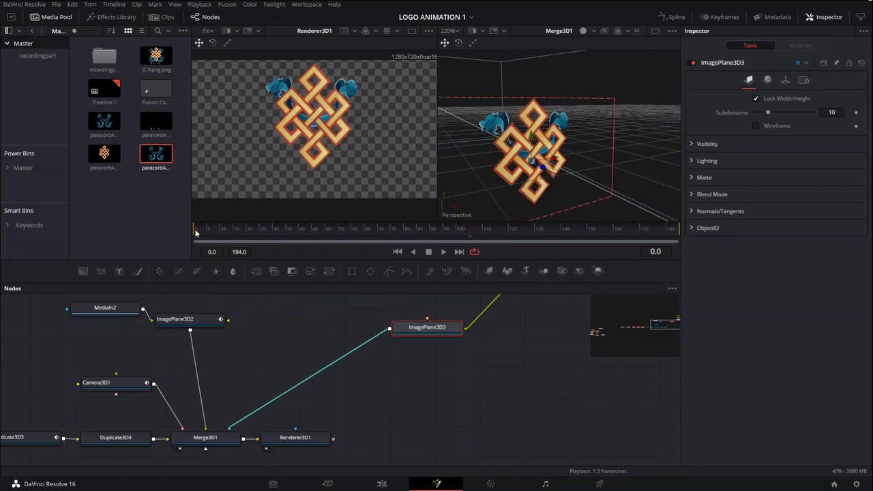
key(space)
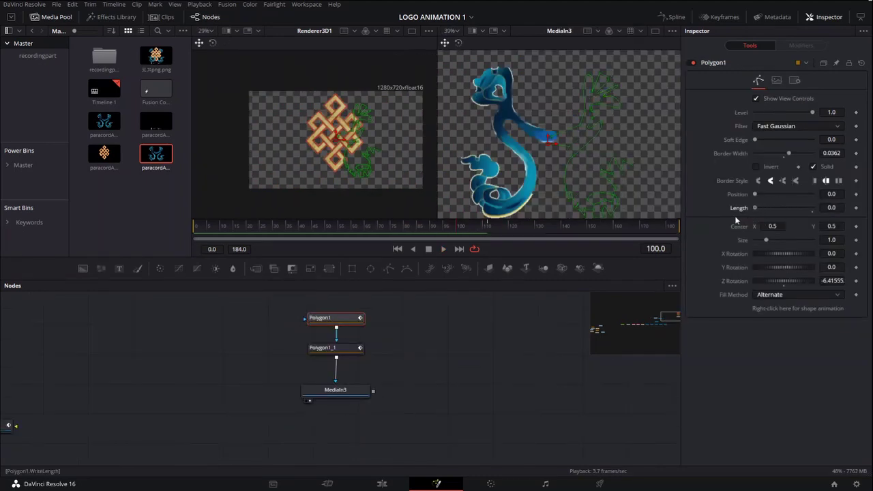
Keyframe Polygon1's Length at 0.0 on frame 100 and raise it to full length at frame 120.
click(855, 209)
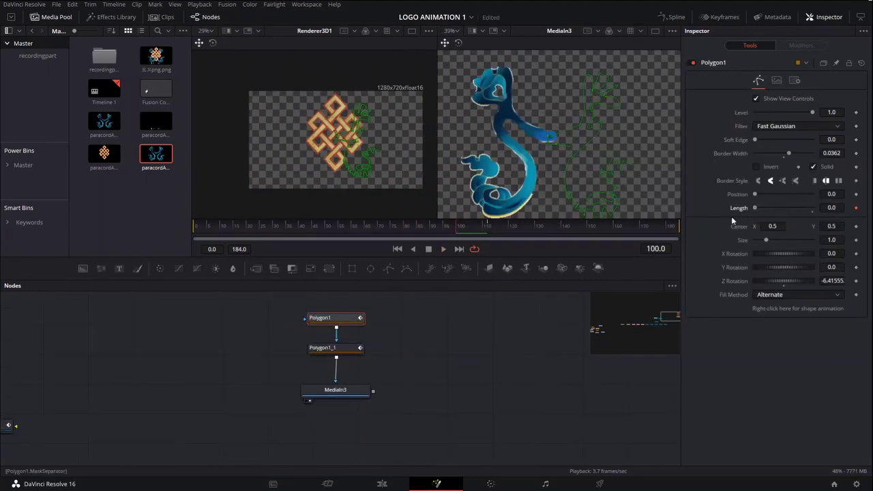
drag(496, 227, 508, 227)
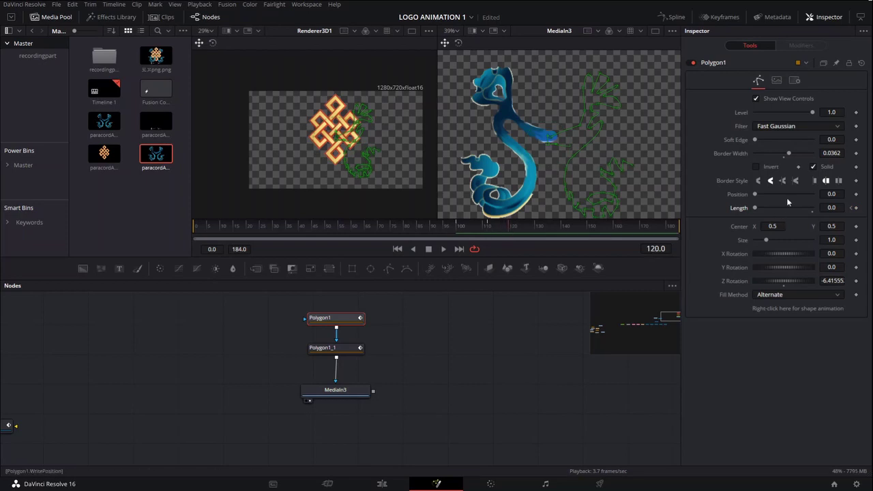
drag(756, 211, 828, 214)
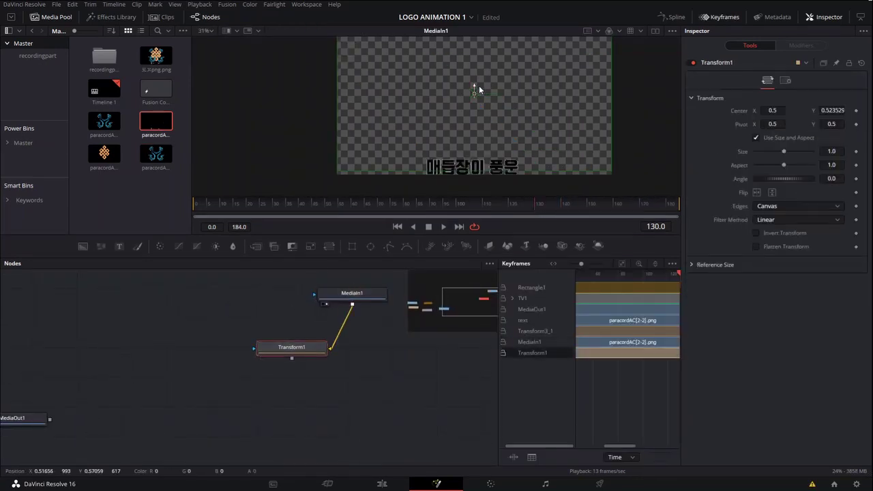
Enlarge the Korean title text with Transform1 and move it up to sit just above the frame's lower edge.
drag(611, 147, 624, 152)
drag(475, 86, 475, 74)
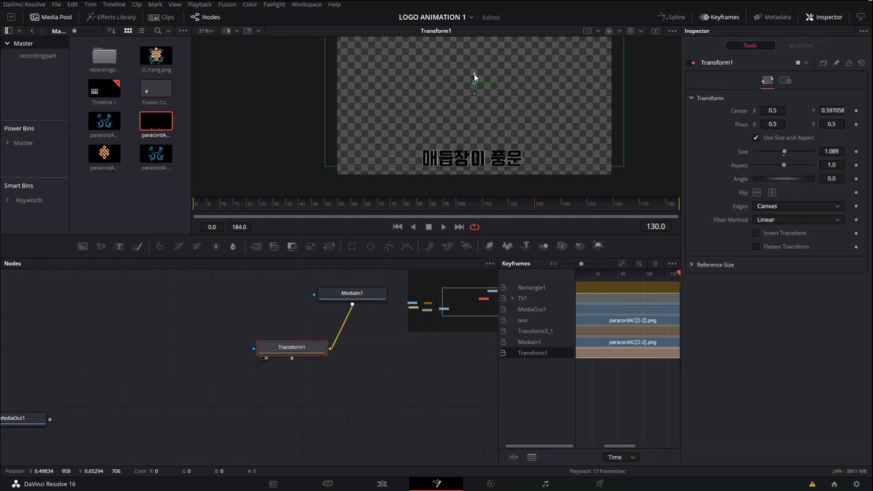
drag(785, 152, 787, 152)
drag(474, 76, 474, 60)
drag(785, 151, 780, 151)
drag(475, 63, 474, 43)
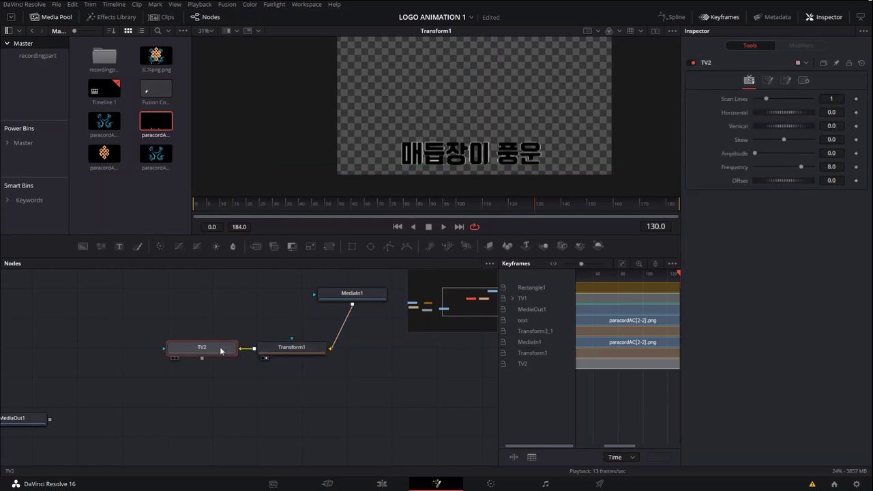
Show TV2 in the second viewer and, at frame 128, set its Frequency to 8.66 and Scan Lines to 10.
key(2)
drag(245, 302, 292, 303)
drag(464, 204, 529, 198)
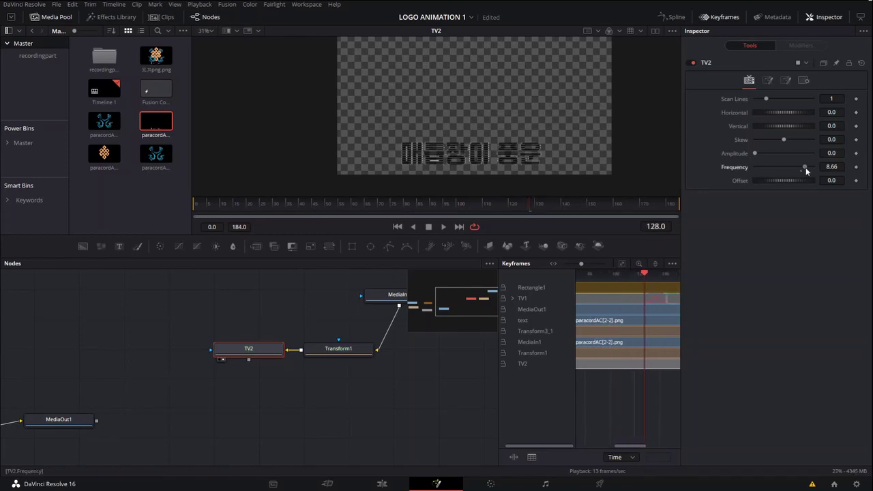
drag(769, 101, 815, 101)
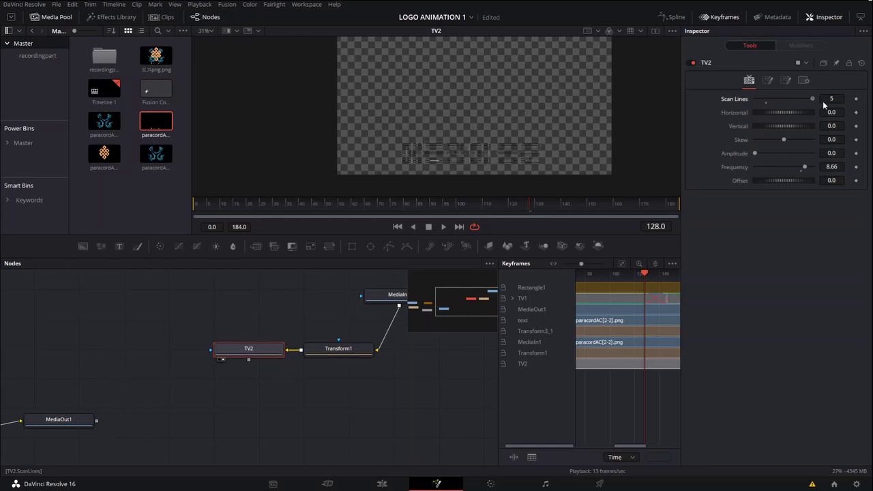
key(Tab)
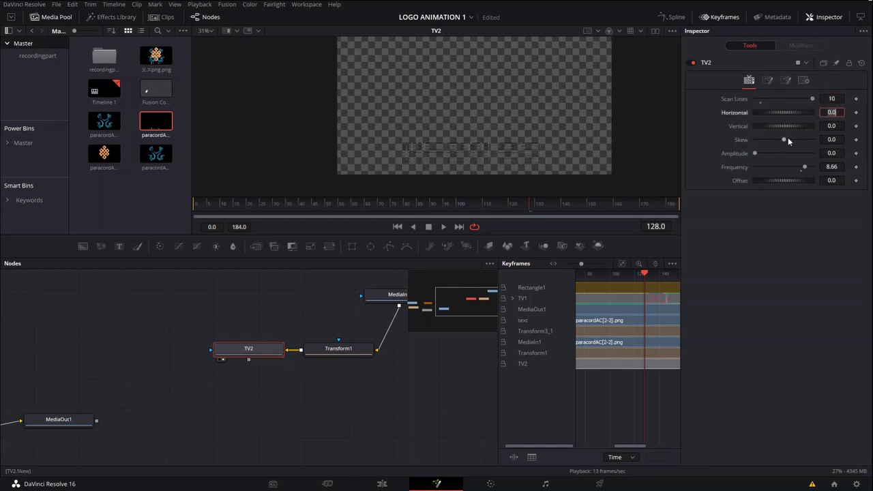
Set TV2's Vertical to 2.16 and keyframe Vertical, Scan Lines and Frequency at frame 128.
drag(789, 131, 793, 130)
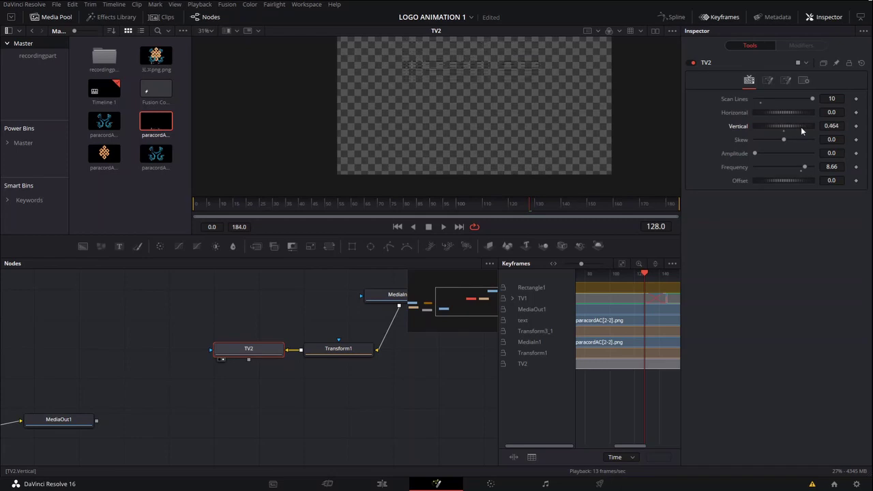
drag(813, 132, 828, 137)
click(856, 126)
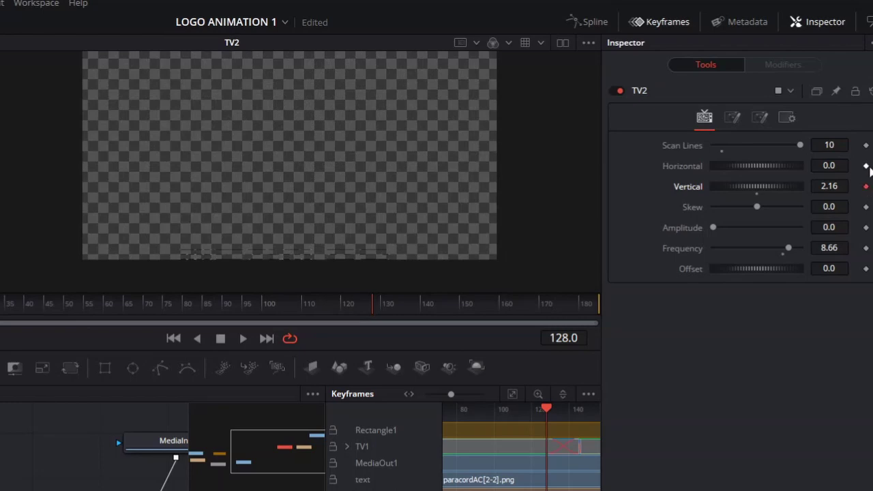
click(856, 99)
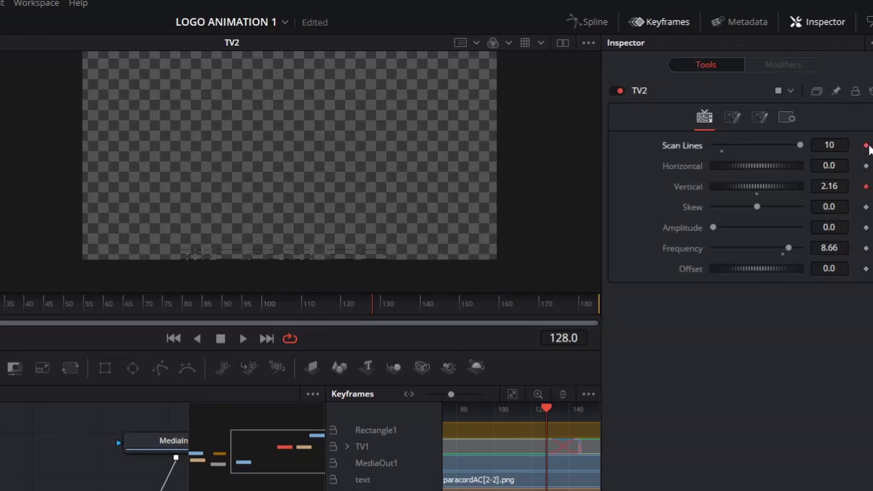
click(865, 250)
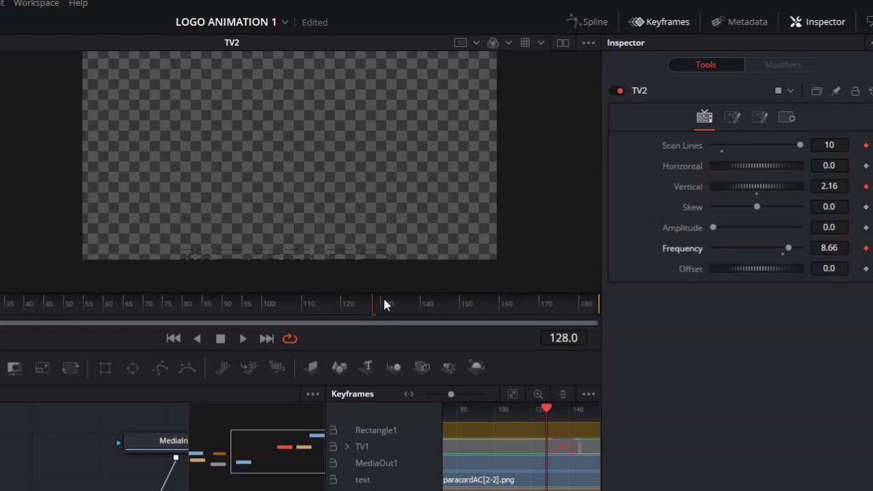
Around frame 145, set TV2's Vertical to 0.0, Scan Lines to 0 and Frequency to 8.0.
drag(378, 305, 442, 315)
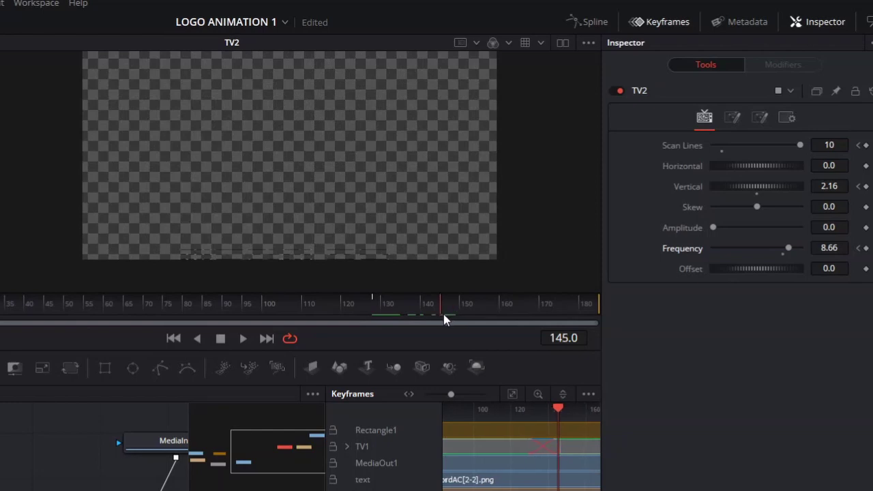
double_click(757, 198)
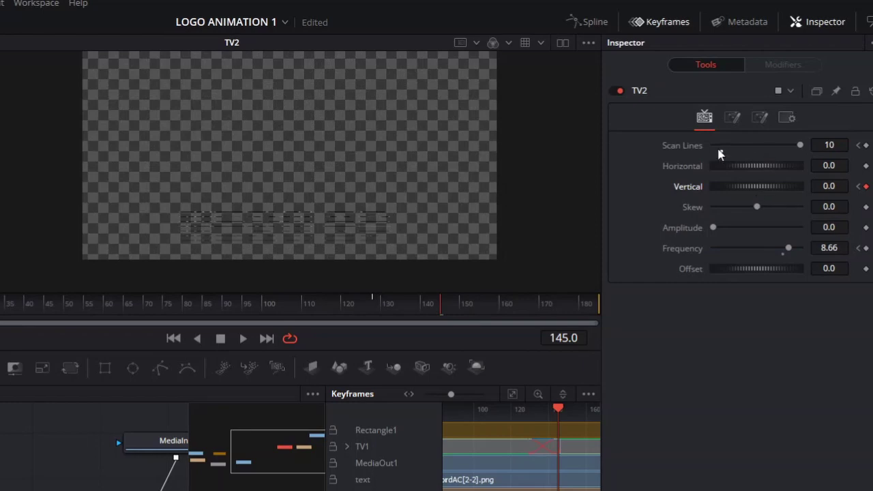
drag(721, 145, 693, 150)
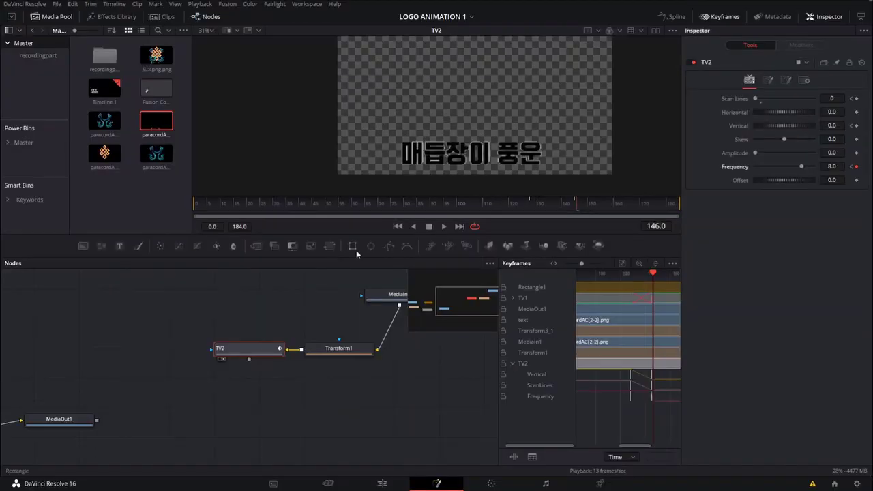
Mask TV2 with a rectangle fitted around the Korean title, about 0.512 wide and 0.1773 high, centred near 0.488, 0.141.
click(350, 244)
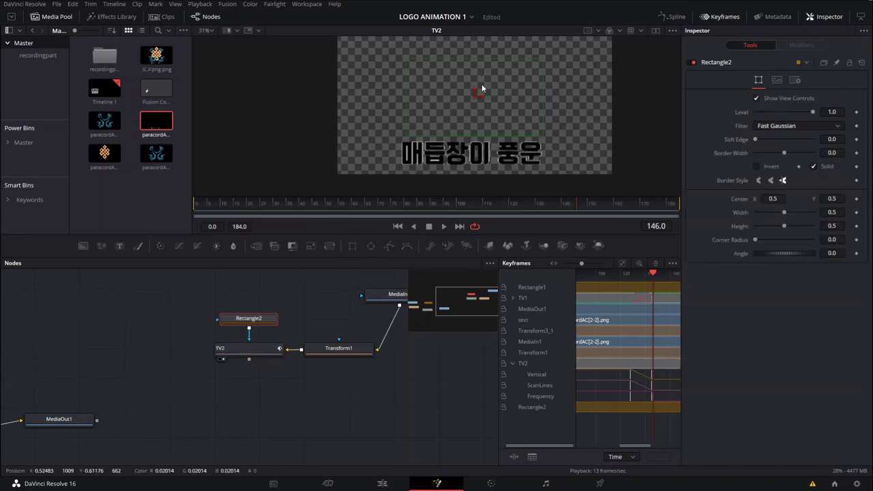
drag(474, 91, 478, 128)
click(788, 212)
drag(784, 227, 766, 228)
drag(474, 120, 468, 144)
click(756, 228)
Try inverting the Rectangle2 mask while viewing it on its own in the second viewer.
key(2)
click(773, 167)
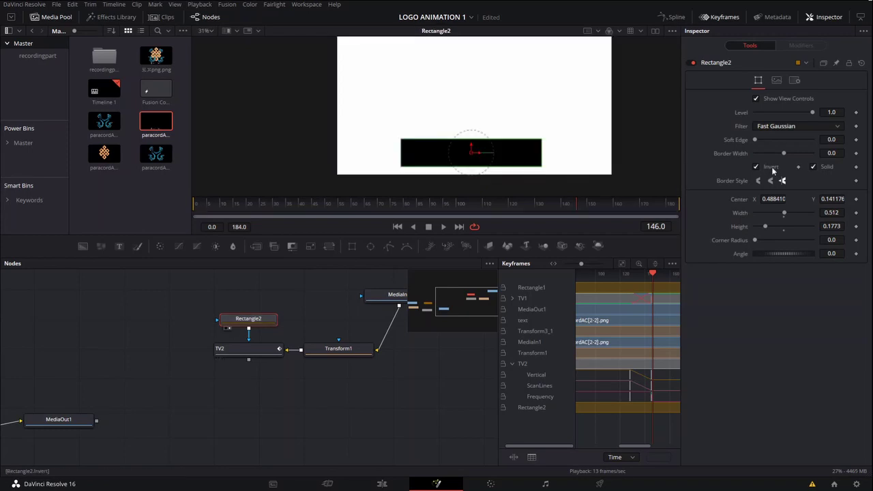
click(772, 167)
Play TV2's animation from about frame 124 and display the TV1 and TV2 curves in the spline editor.
click(522, 202)
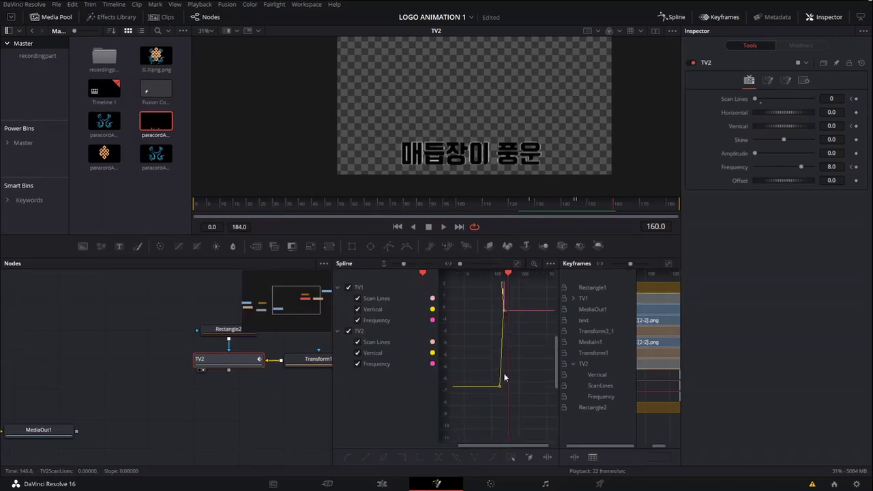
scroll(507, 382, down, 3)
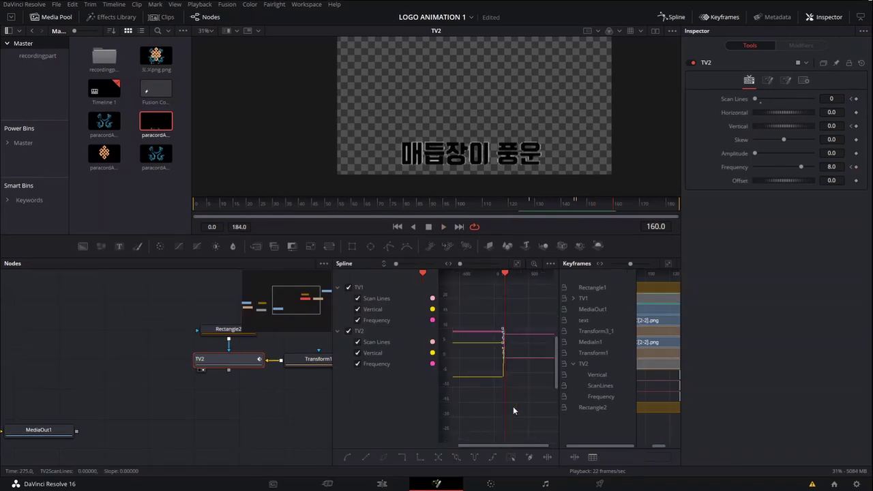